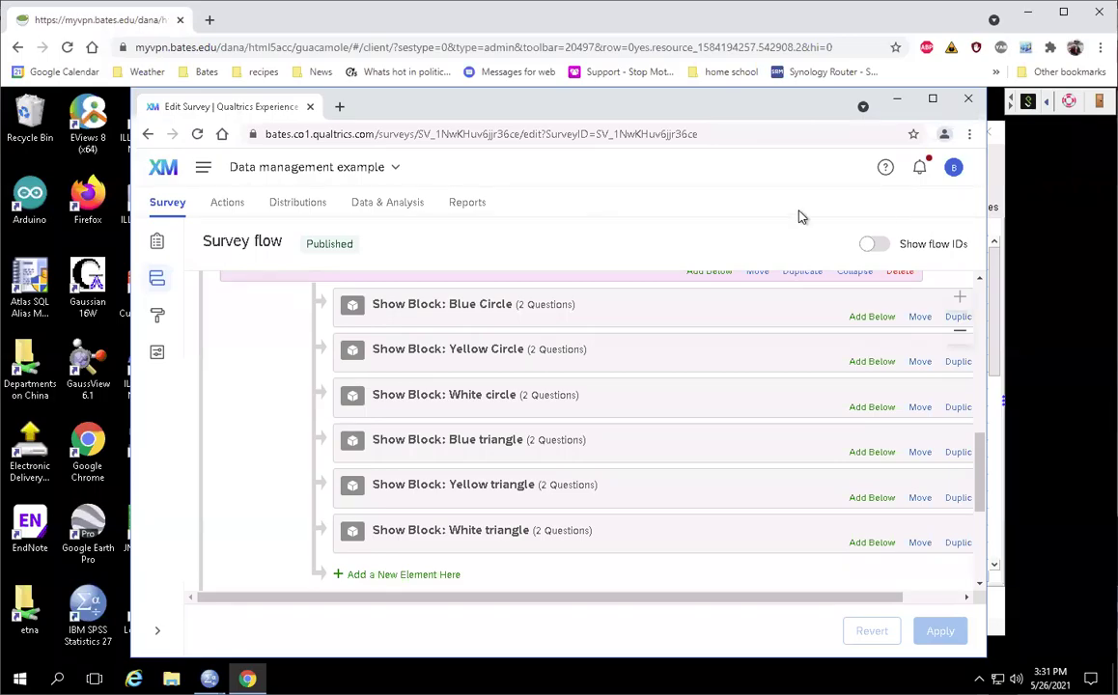
Review the survey flow's image-block randomizer and open the response data export with the SPSS format selected
{"action": "left_click_drag", "start_coordinate": [980, 457], "coordinate": [989, 440]}
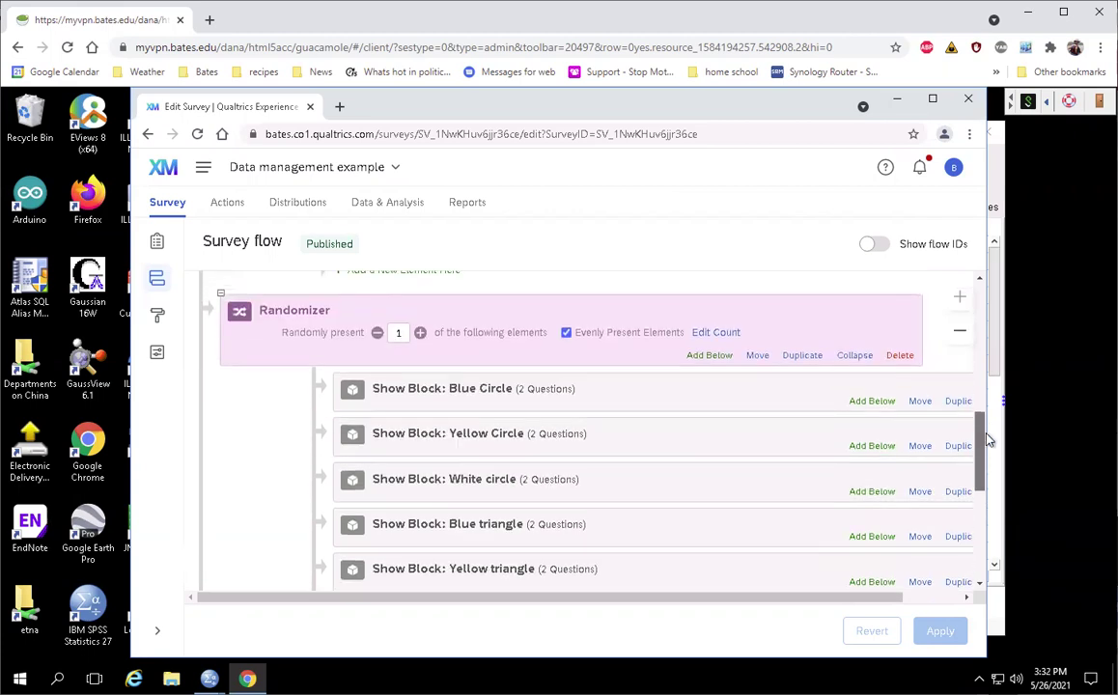
{"action": "left_click_drag", "start_coordinate": [986, 441], "coordinate": [975, 450]}
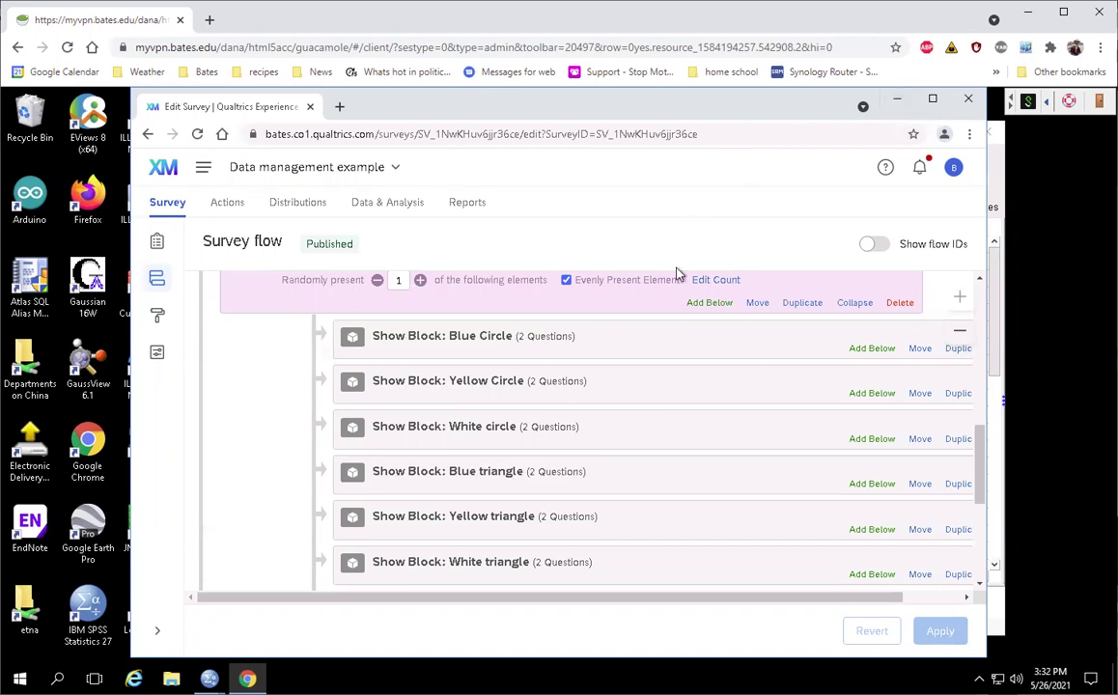
{"action": "left_click", "coordinate": [379, 203]}
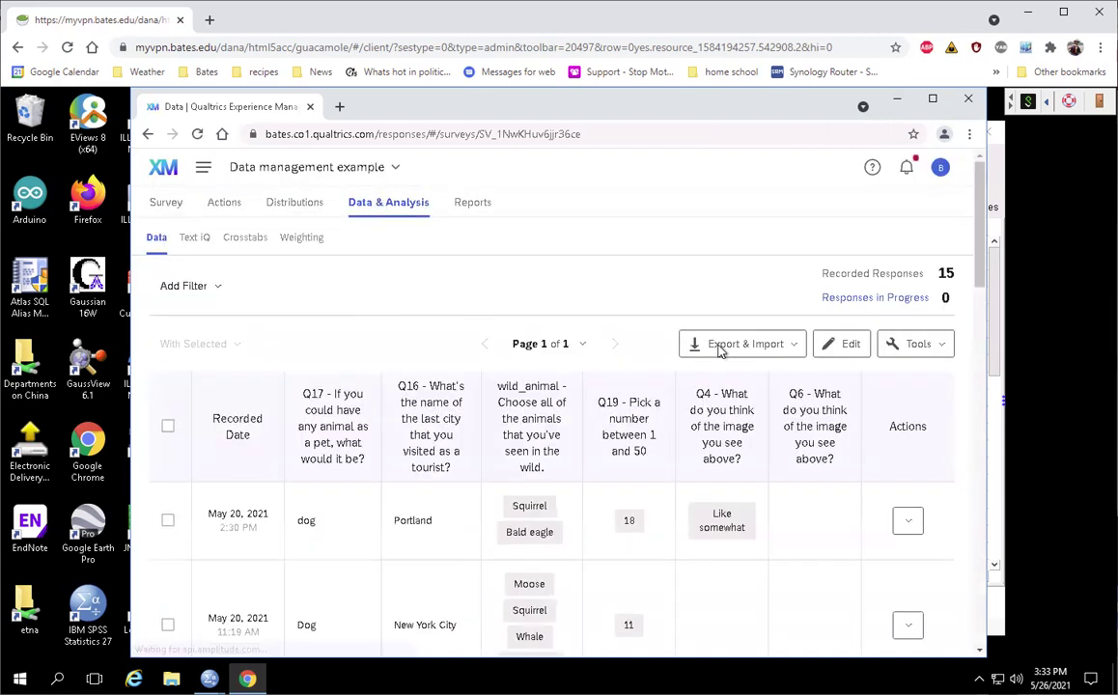
{"action": "left_click", "coordinate": [721, 348]}
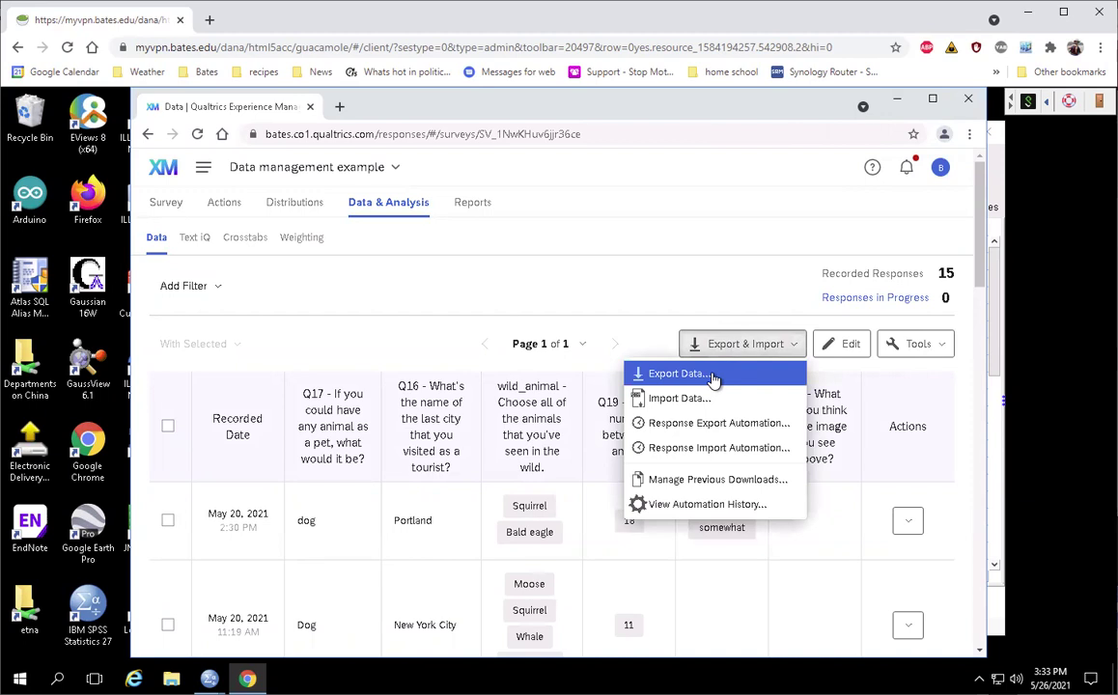
{"action": "left_click", "coordinate": [711, 377]}
{"action": "left_click", "coordinate": [554, 294]}
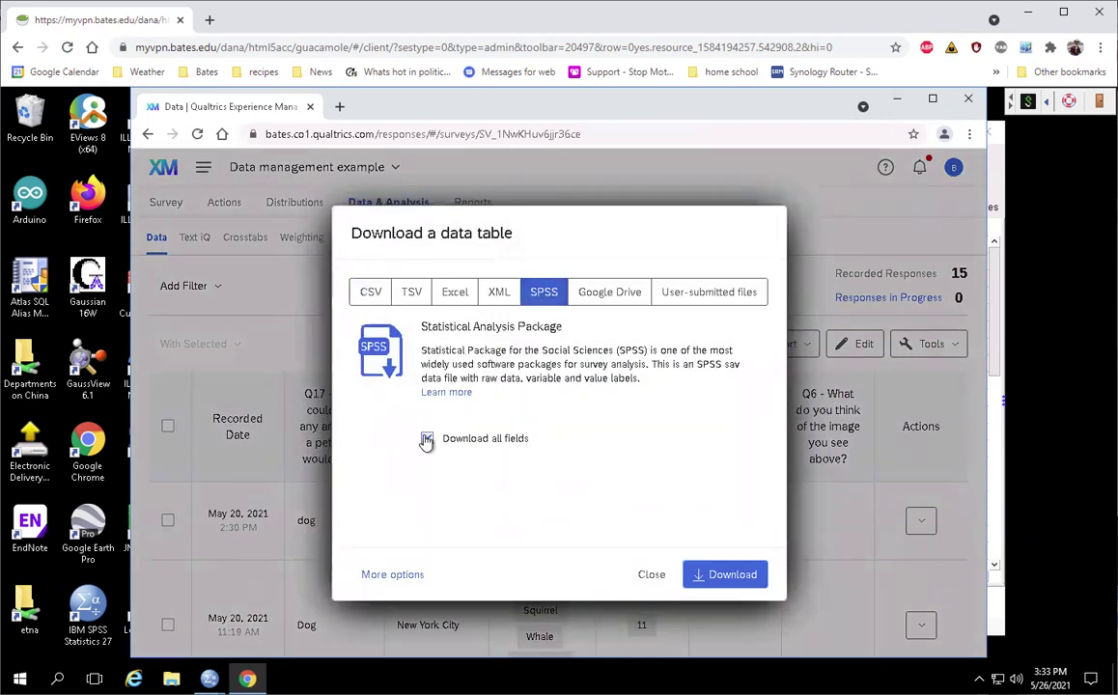
Include viewing order data for randomized surveys in the export and download the SPSS file
{"action": "left_click", "coordinate": [380, 576]}
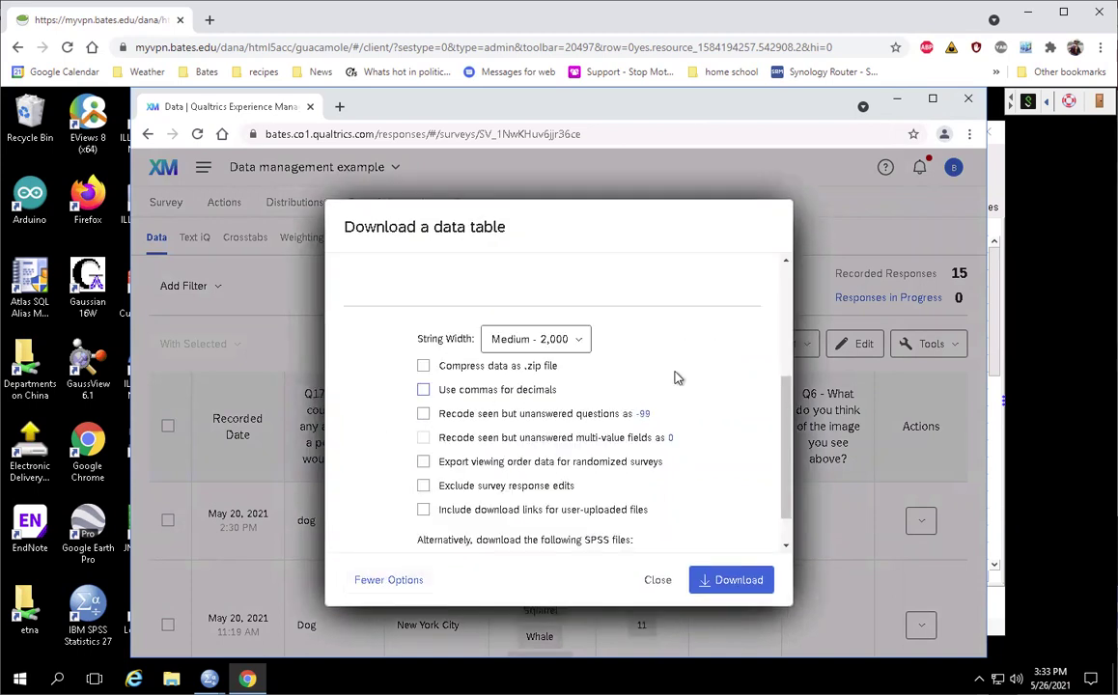
{"action": "mouse_move", "coordinate": [787, 441]}
{"action": "left_mouse_down"}
{"action": "mouse_move", "coordinate": [786, 323]}
{"action": "mouse_move", "coordinate": [789, 450]}
{"action": "left_mouse_up"}
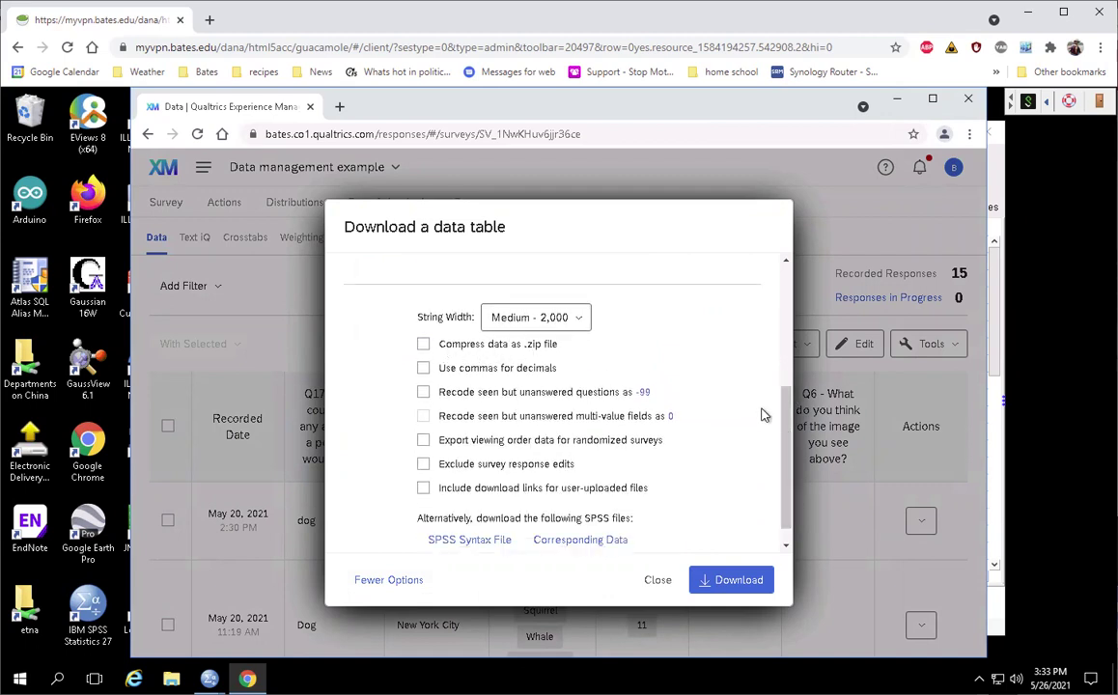
{"action": "left_click_drag", "start_coordinate": [788, 417], "coordinate": [789, 469]}
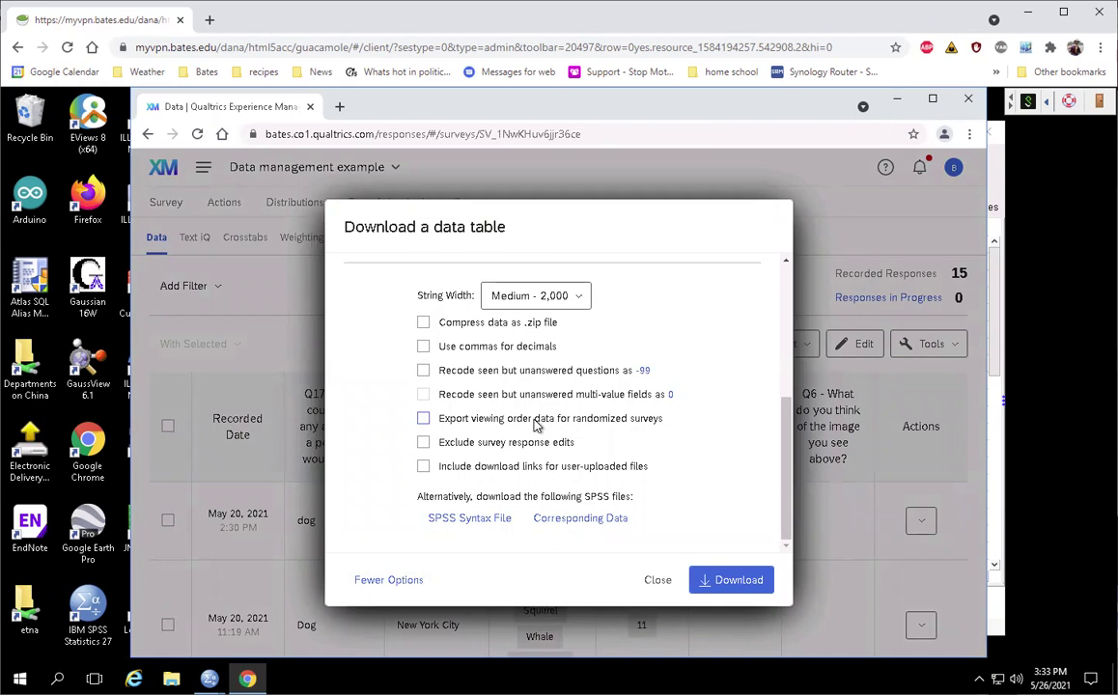
{"action": "left_click", "coordinate": [424, 422]}
{"action": "left_click", "coordinate": [743, 590]}
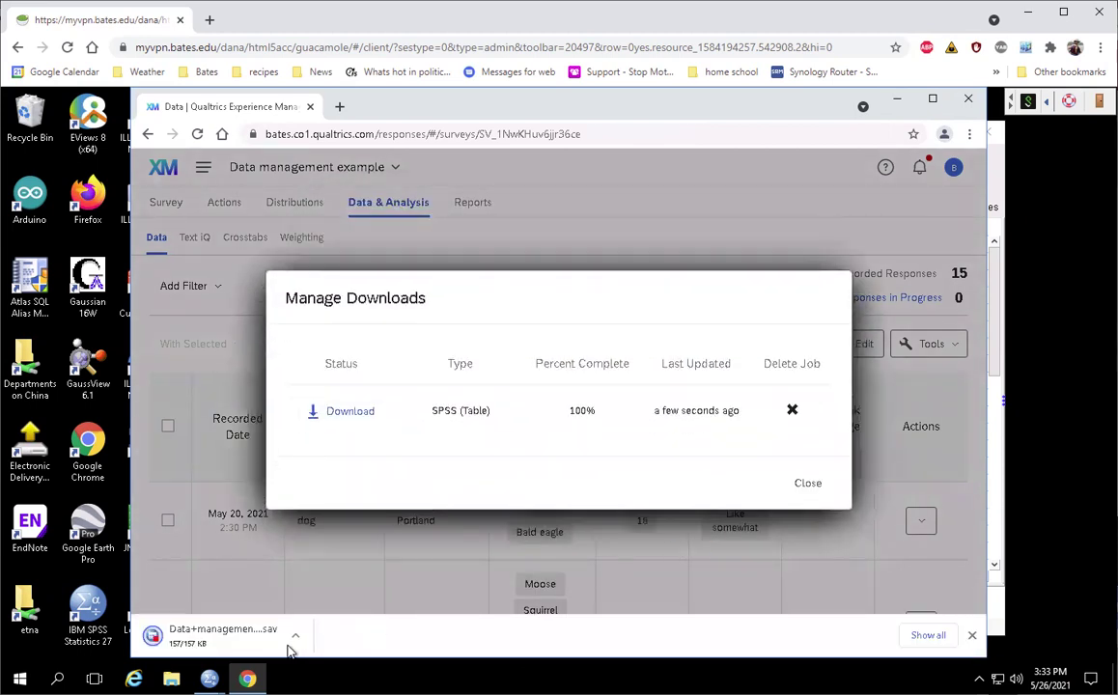
Open the downloaded .sav file in SPSS Statistics, widening its window to view the last data columns
{"action": "left_click", "coordinate": [176, 634]}
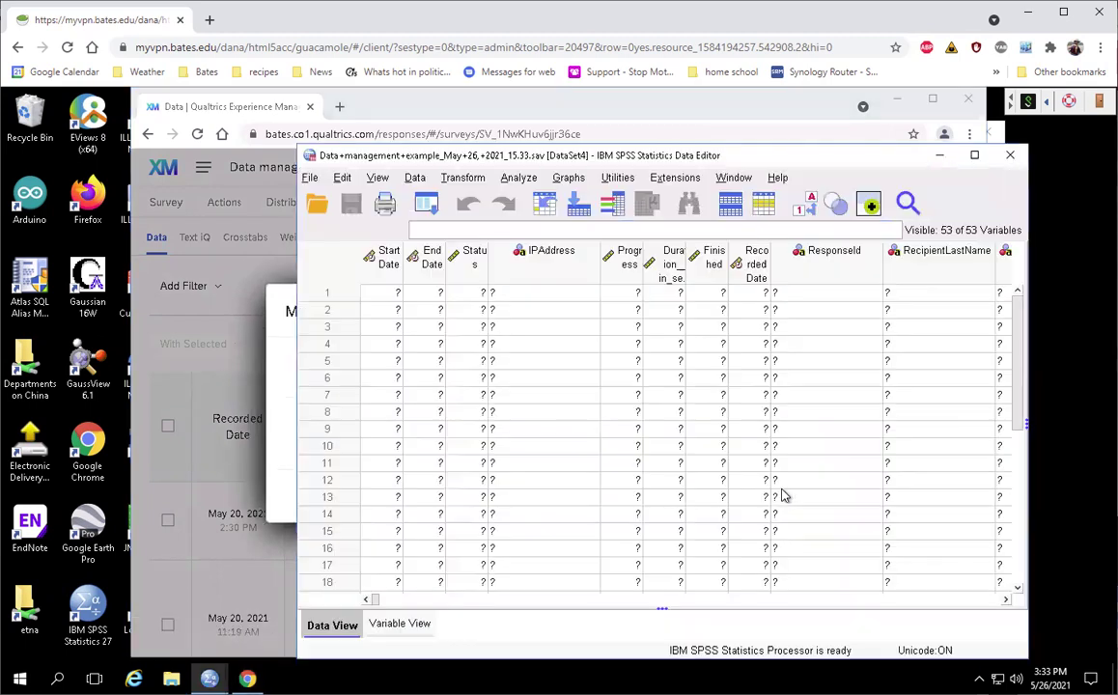
{"action": "left_click_drag", "start_coordinate": [296, 249], "coordinate": [70, 252]}
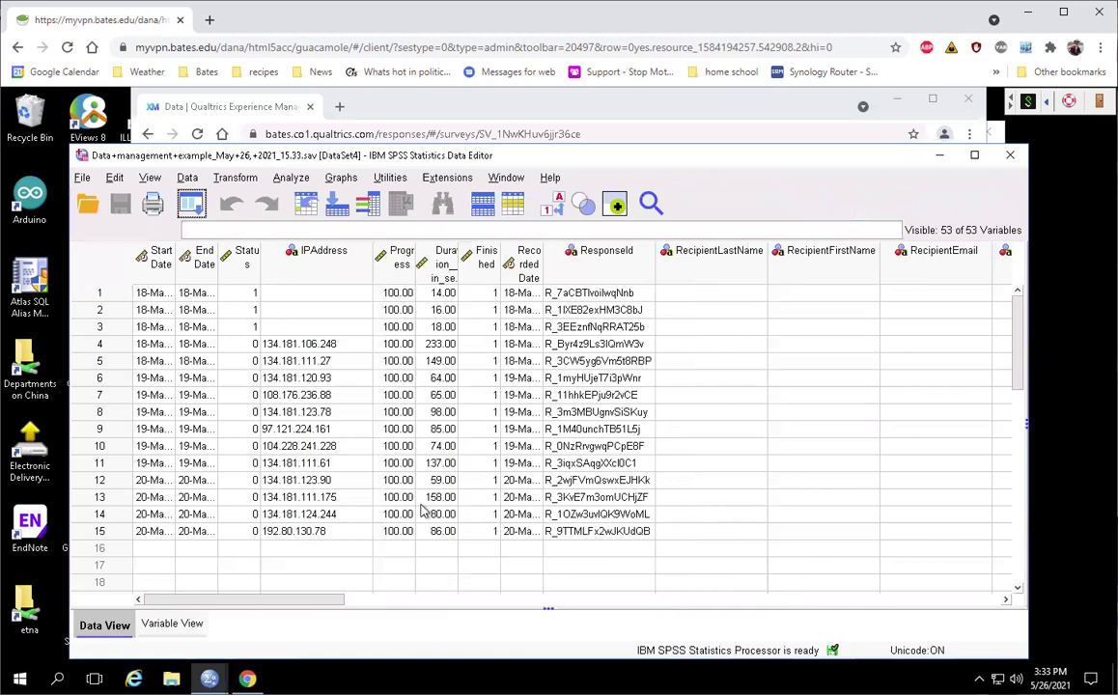
{"action": "left_click_drag", "start_coordinate": [338, 603], "coordinate": [898, 606]}
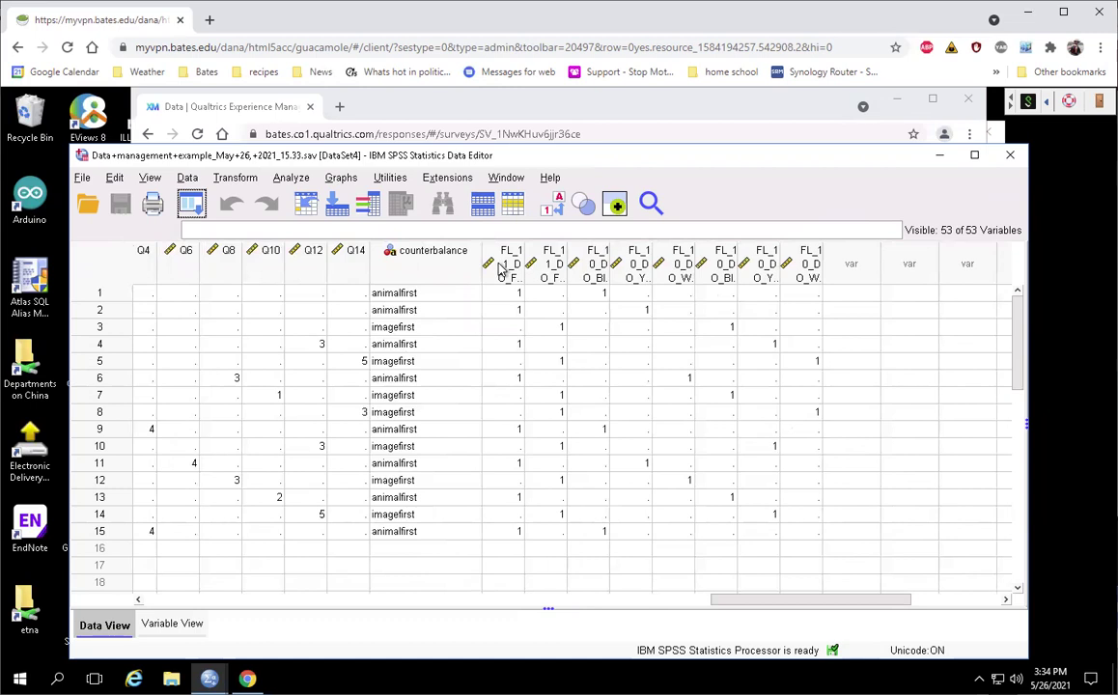
Show the variable definitions and widen the Name column so the full names of the FL display-order variables can be read
{"action": "left_click", "coordinate": [170, 624]}
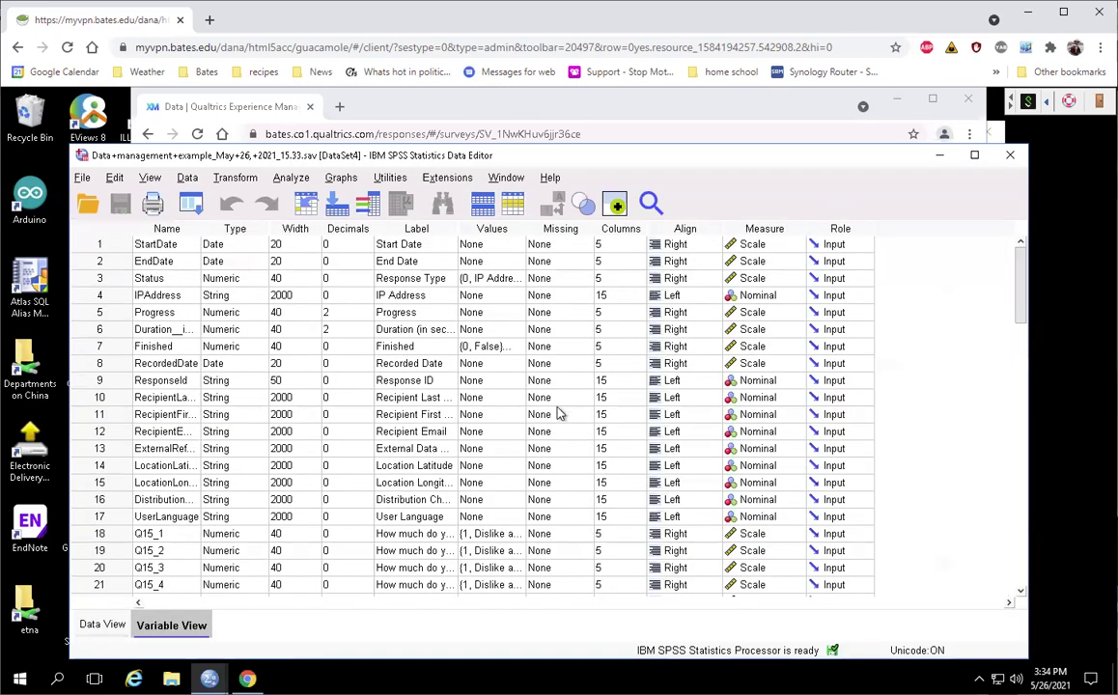
{"action": "scroll", "coordinate": [556, 413], "scroll_direction": "down", "scroll_amount": 12}
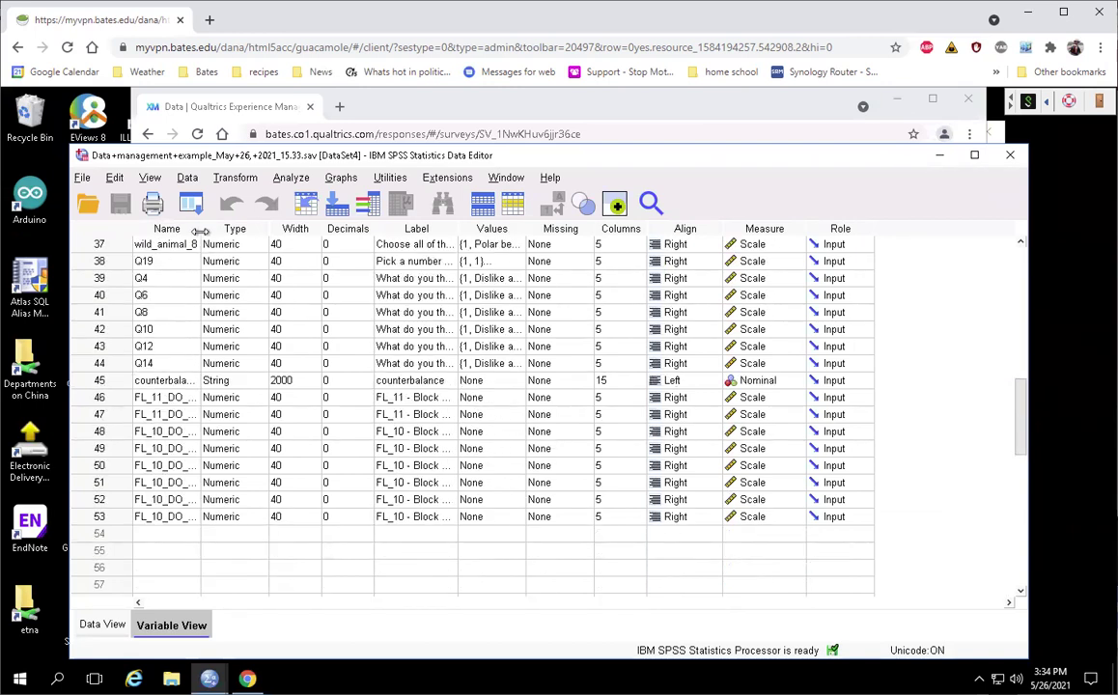
{"action": "left_click_drag", "start_coordinate": [200, 229], "coordinate": [313, 230]}
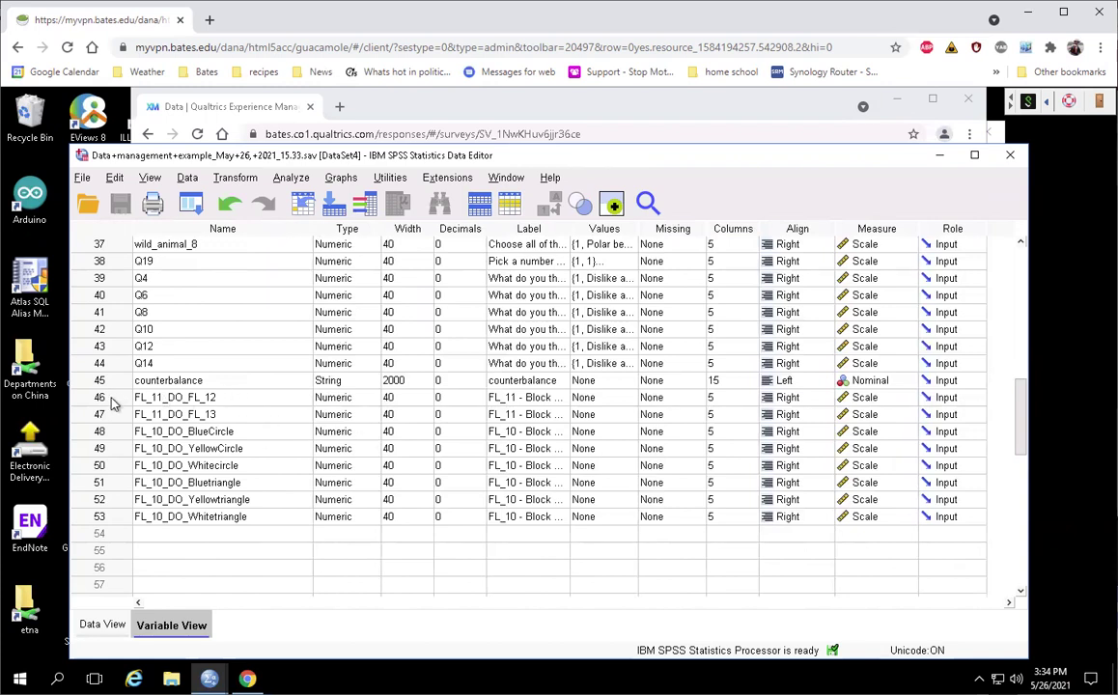
Highlight the two FL_11 display-order variables and the six FL_10 ones from FL_10_DO_BlueCircle to FL_10_DO_Whitetriangle
{"action": "left_click_drag", "start_coordinate": [111, 403], "coordinate": [109, 417]}
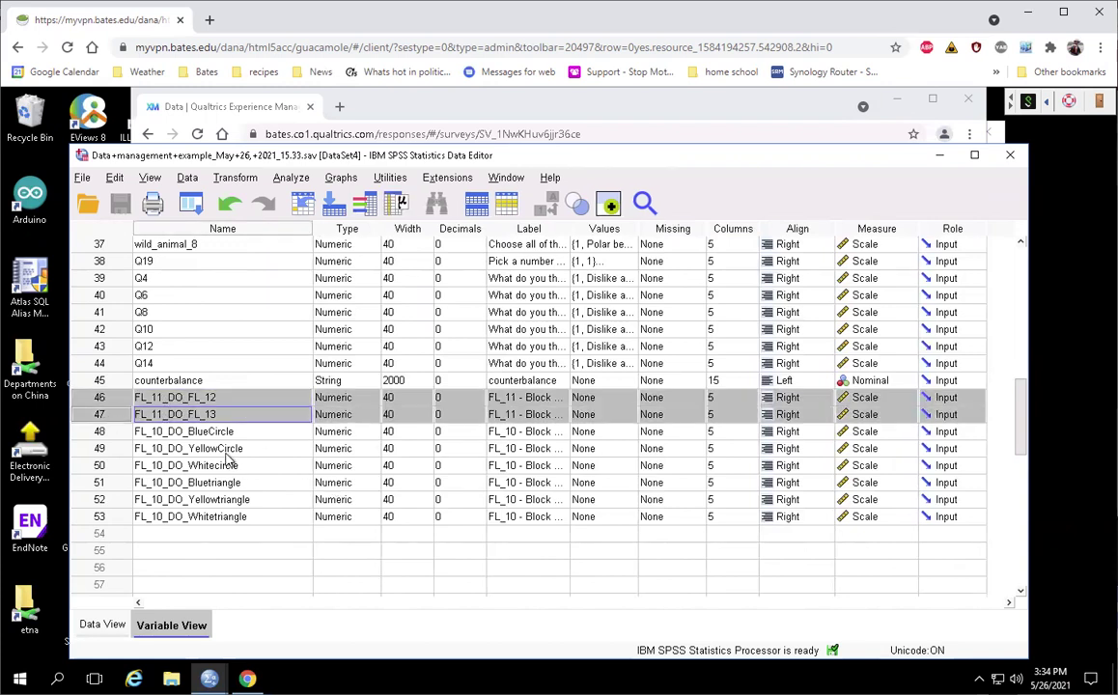
{"action": "left_click", "coordinate": [178, 435]}
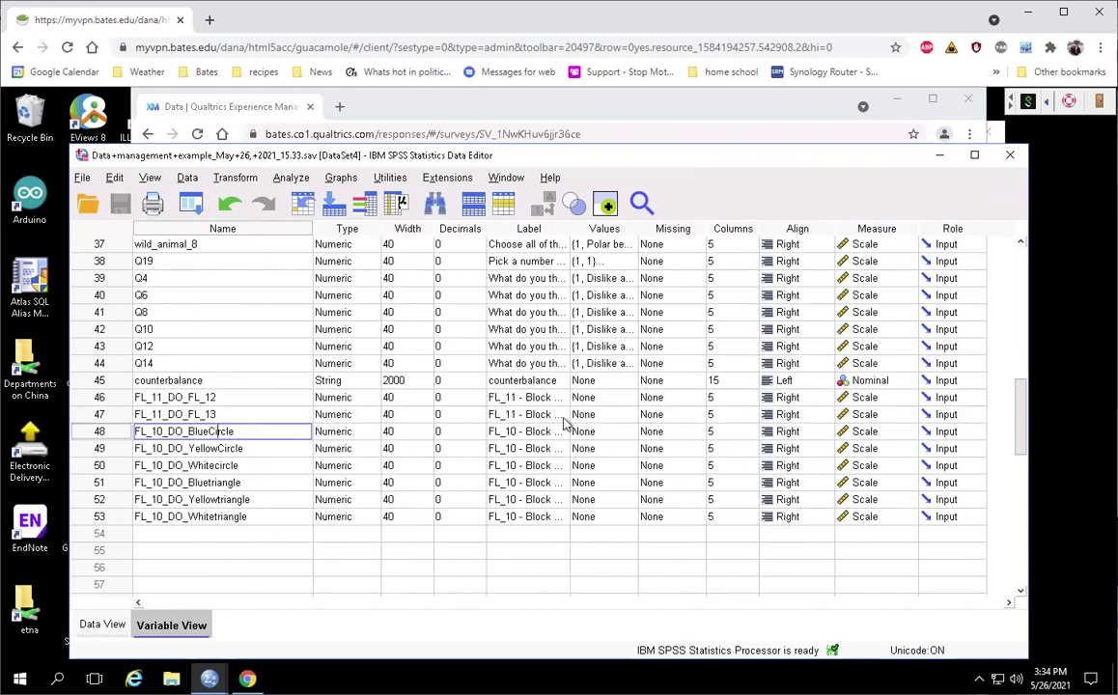
{"action": "left_click_drag", "start_coordinate": [100, 431], "coordinate": [97, 524]}
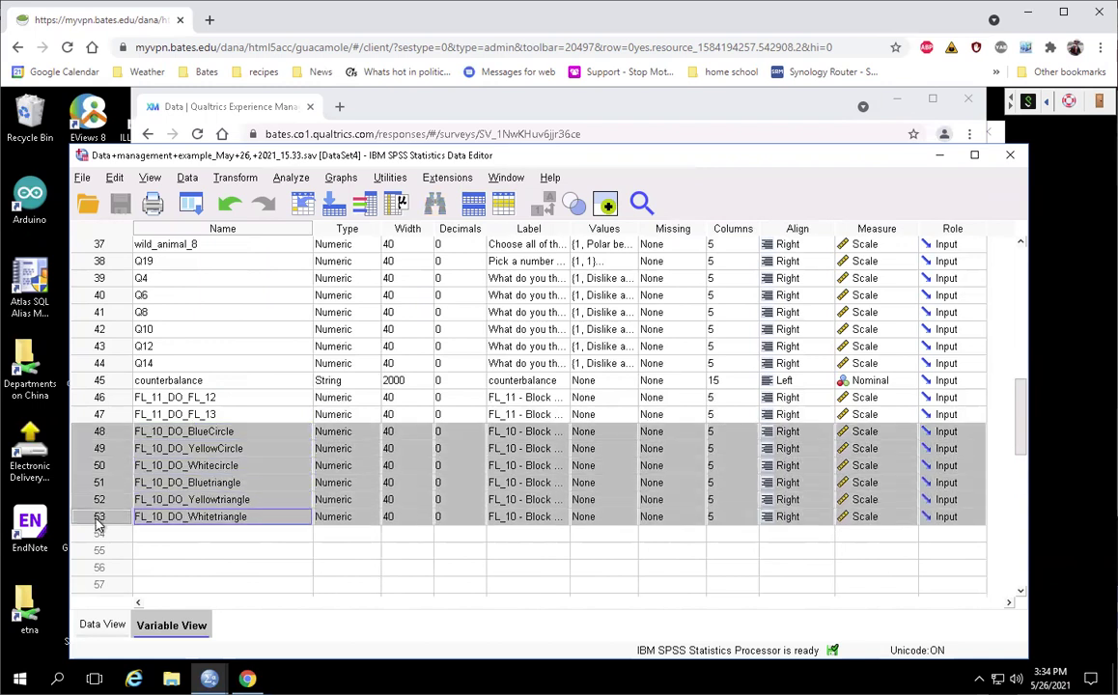
Examine the case values in the six FL_10 display-order columns and the empty variable columns beside them
{"action": "left_click", "coordinate": [101, 625]}
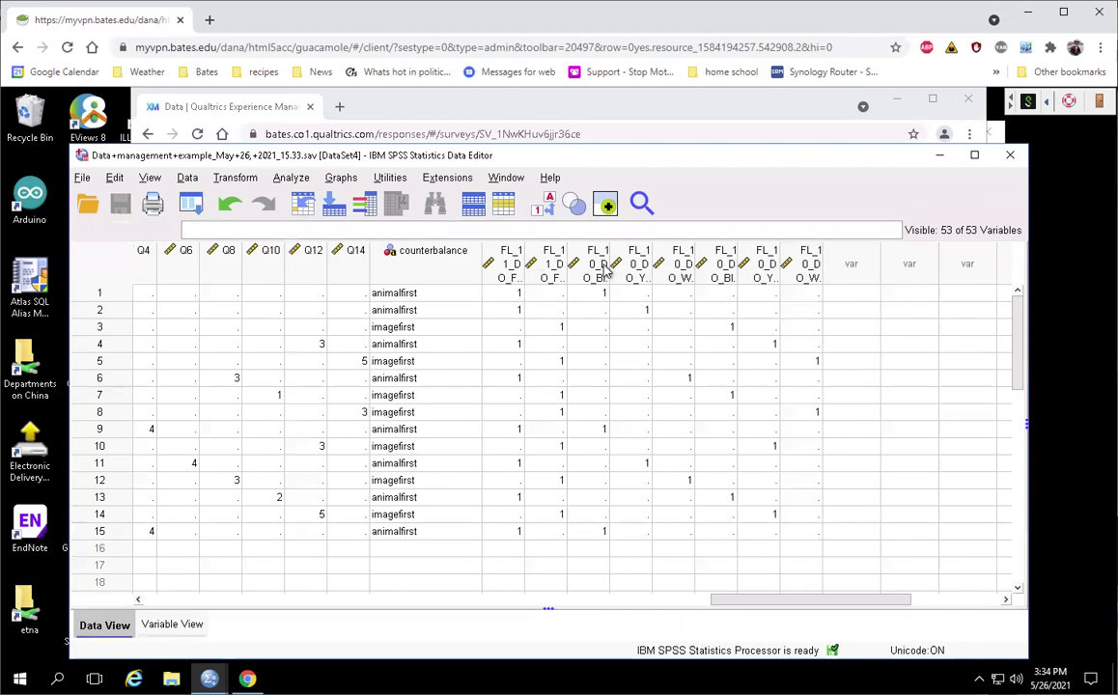
{"action": "left_click_drag", "start_coordinate": [606, 270], "coordinate": [806, 266]}
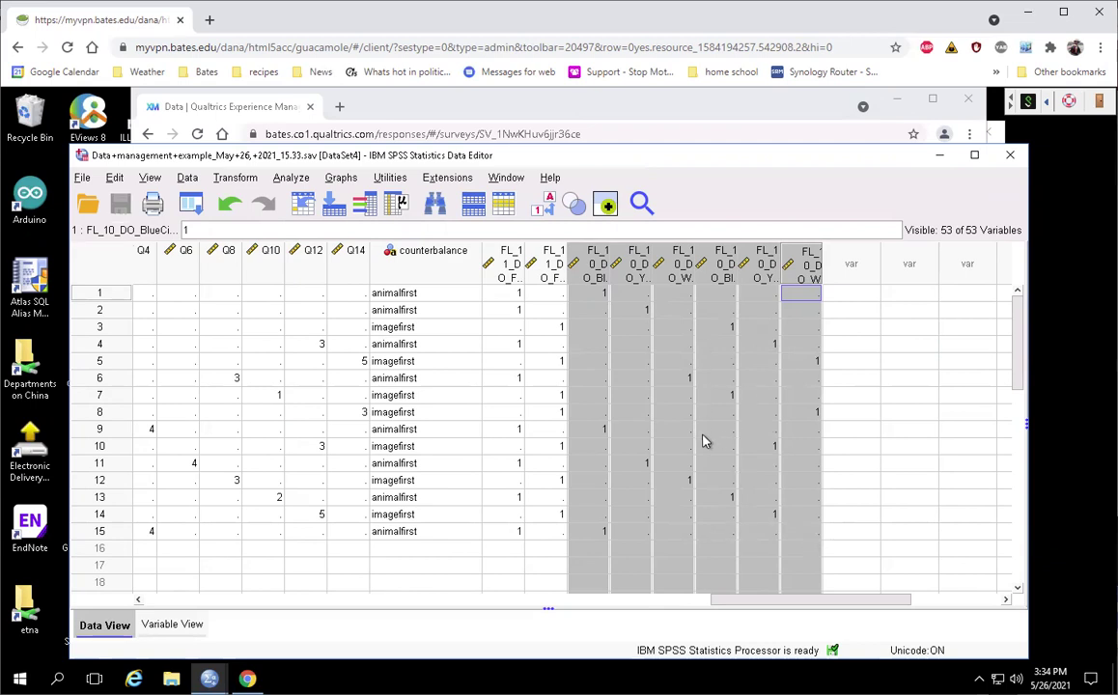
{"action": "left_click", "coordinate": [673, 429]}
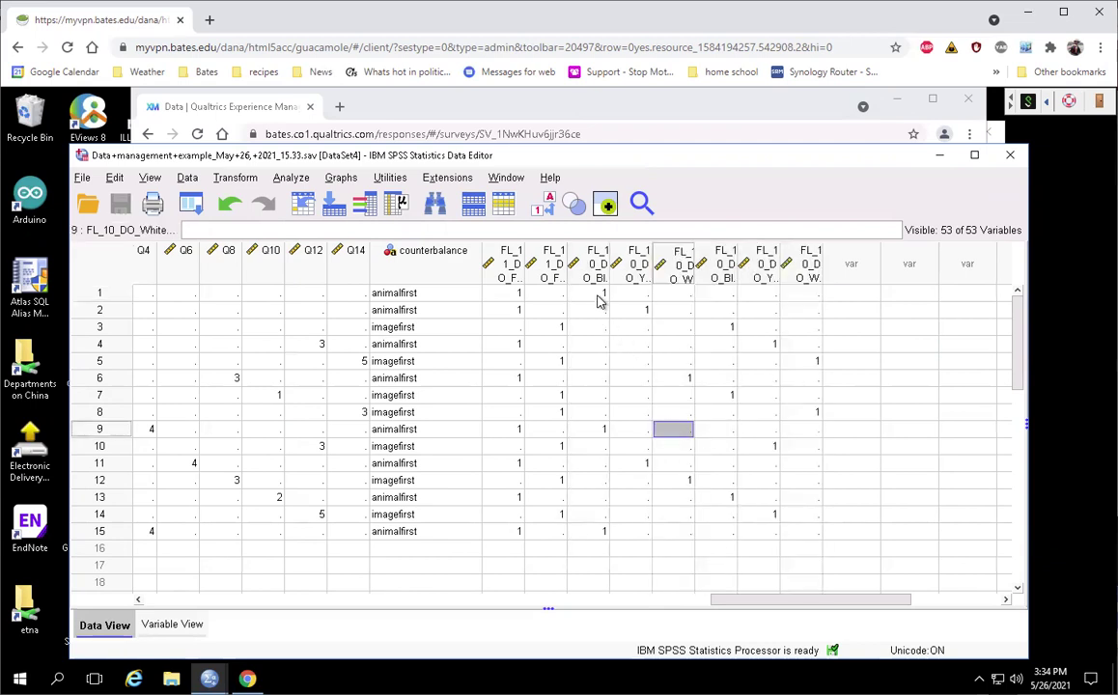
{"action": "left_click_drag", "start_coordinate": [596, 300], "coordinate": [798, 541]}
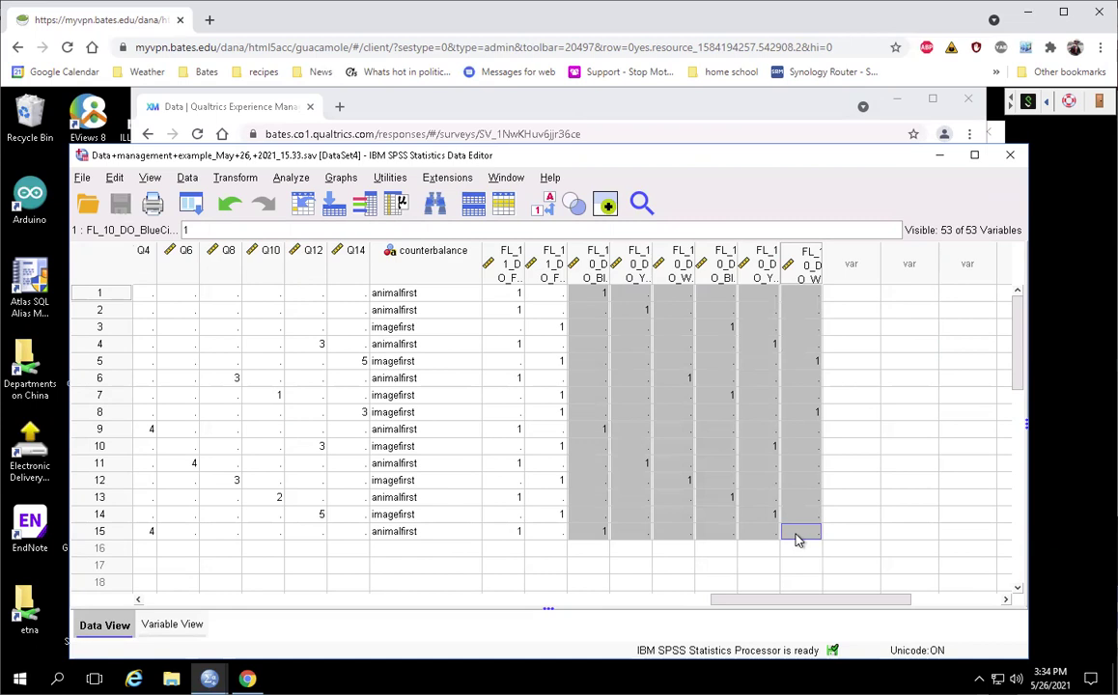
{"action": "left_click", "coordinate": [850, 275]}
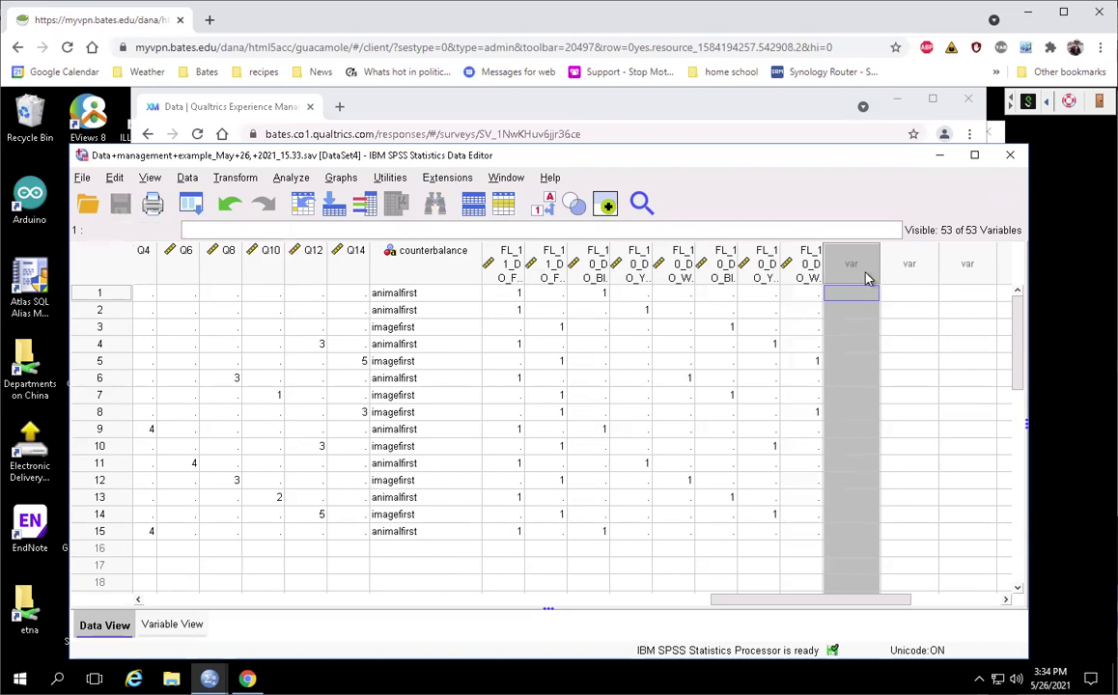
{"action": "left_click", "coordinate": [912, 266]}
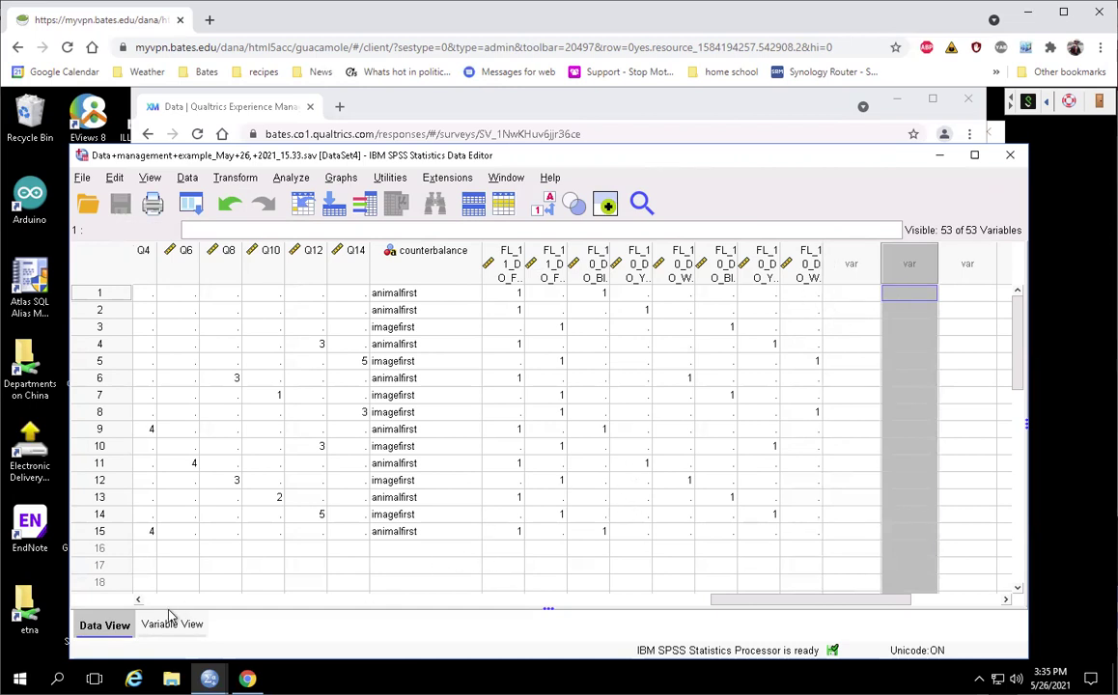
Set up a Compute Variable transformation with target variable shape_type and numeric expression 1
{"action": "left_click", "coordinate": [236, 181]}
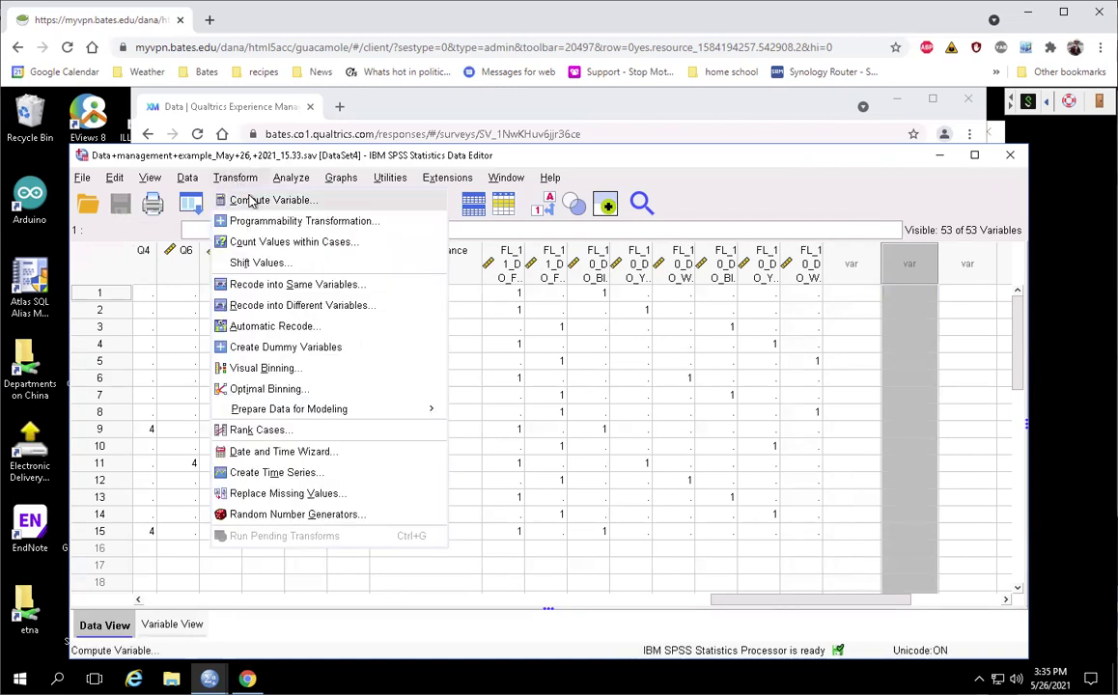
{"action": "left_click", "coordinate": [248, 200]}
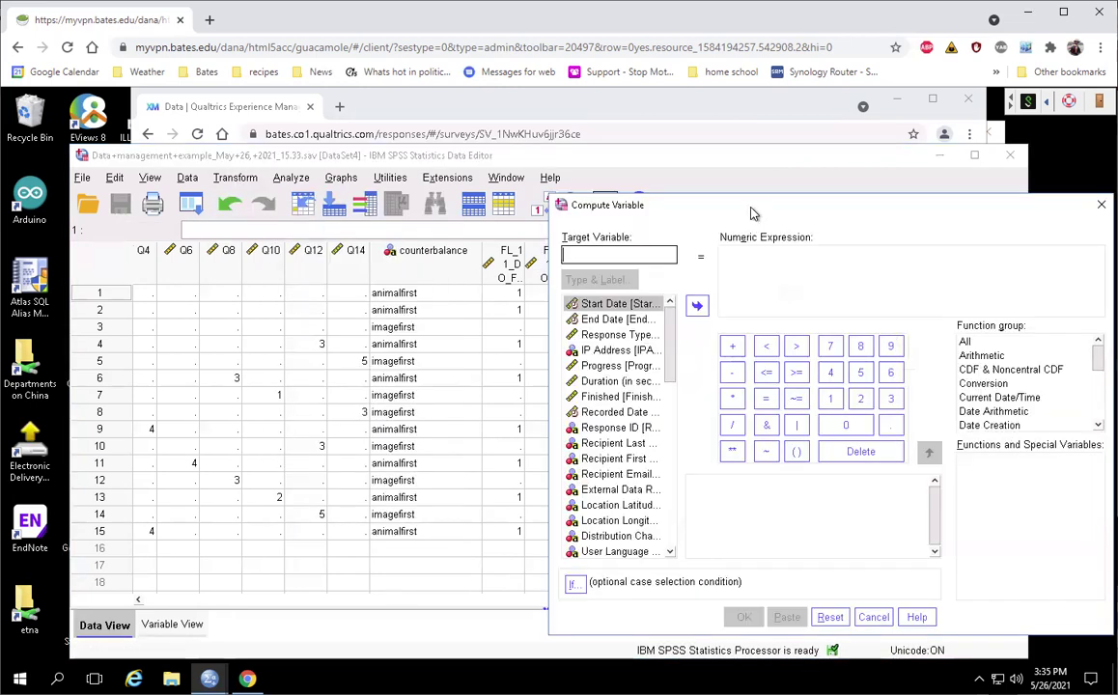
{"action": "left_click_drag", "start_coordinate": [754, 206], "coordinate": [210, 125]}
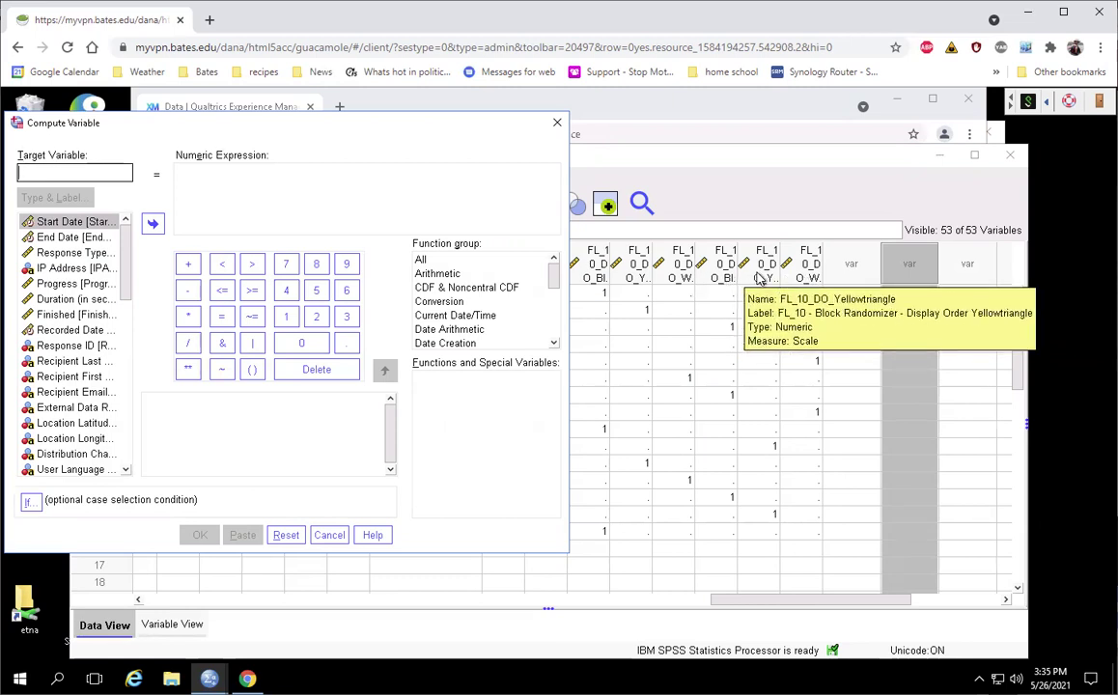
{"action": "left_click", "coordinate": [95, 170]}
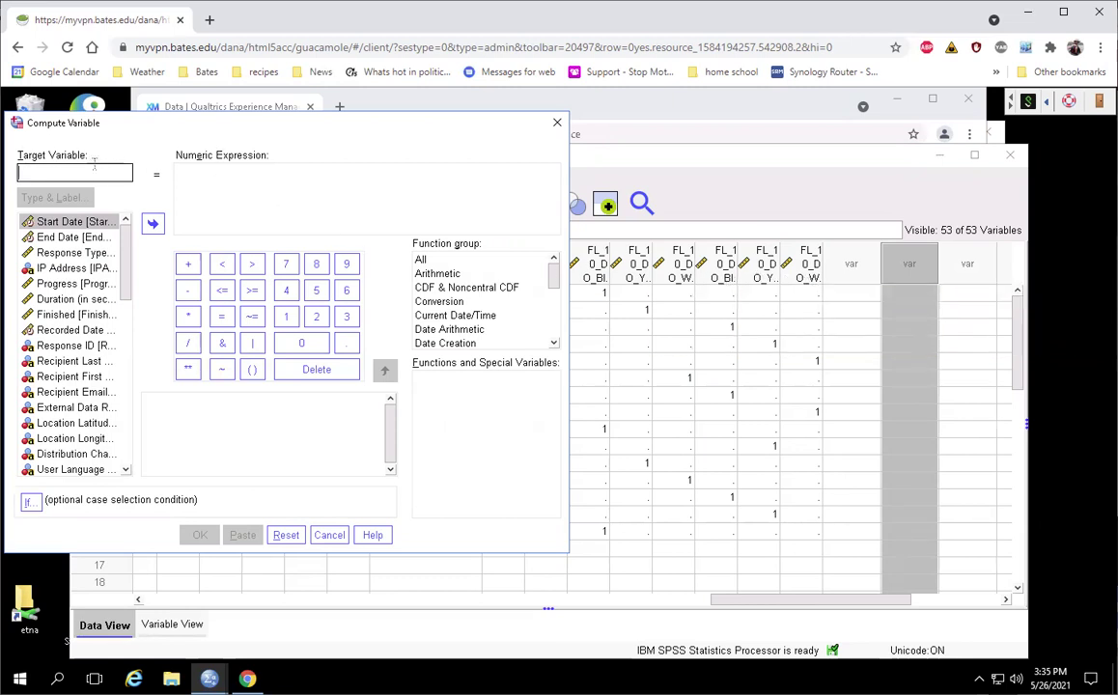
{"action": "type", "text": "shape"}
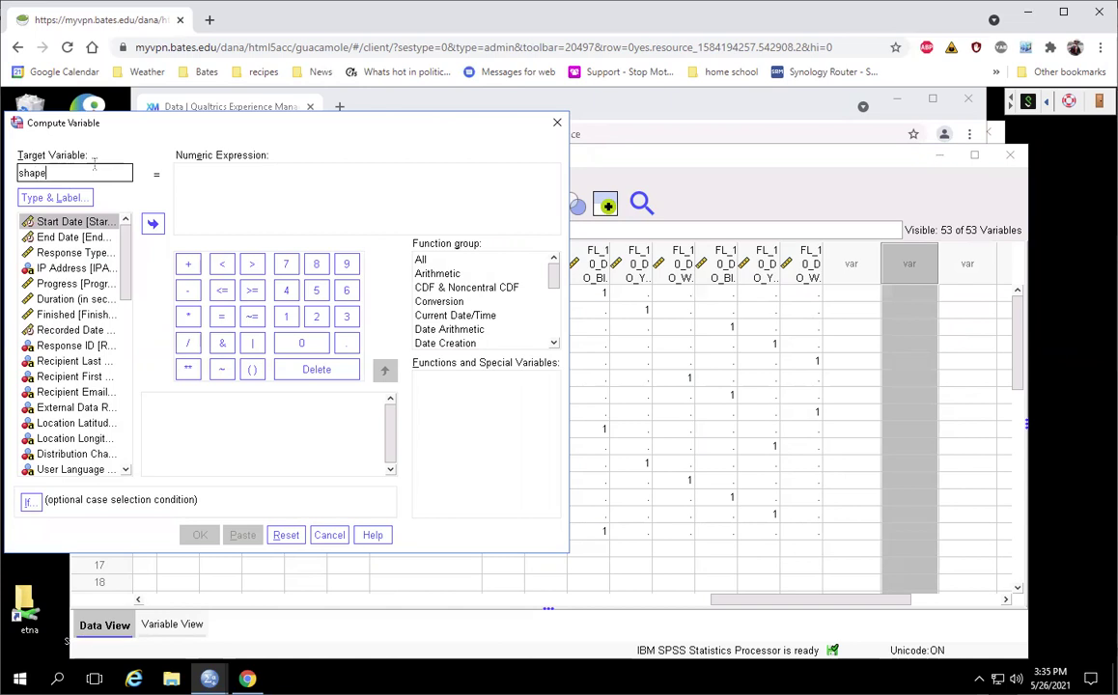
{"action": "type", "text": "_type"}
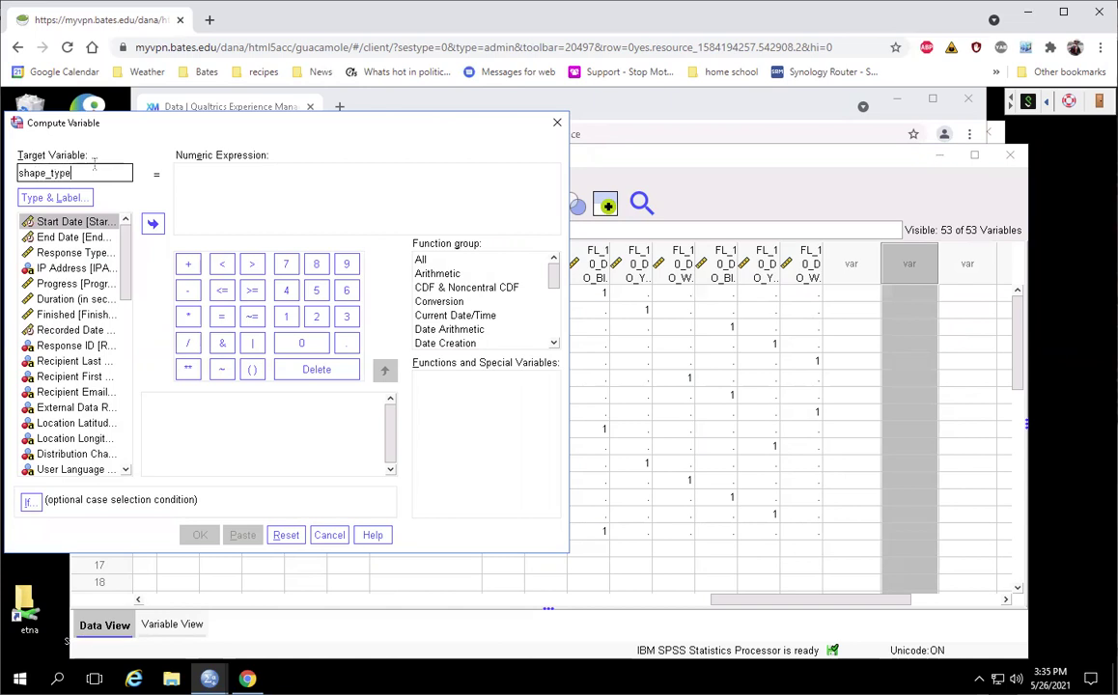
{"action": "left_click", "coordinate": [278, 181]}
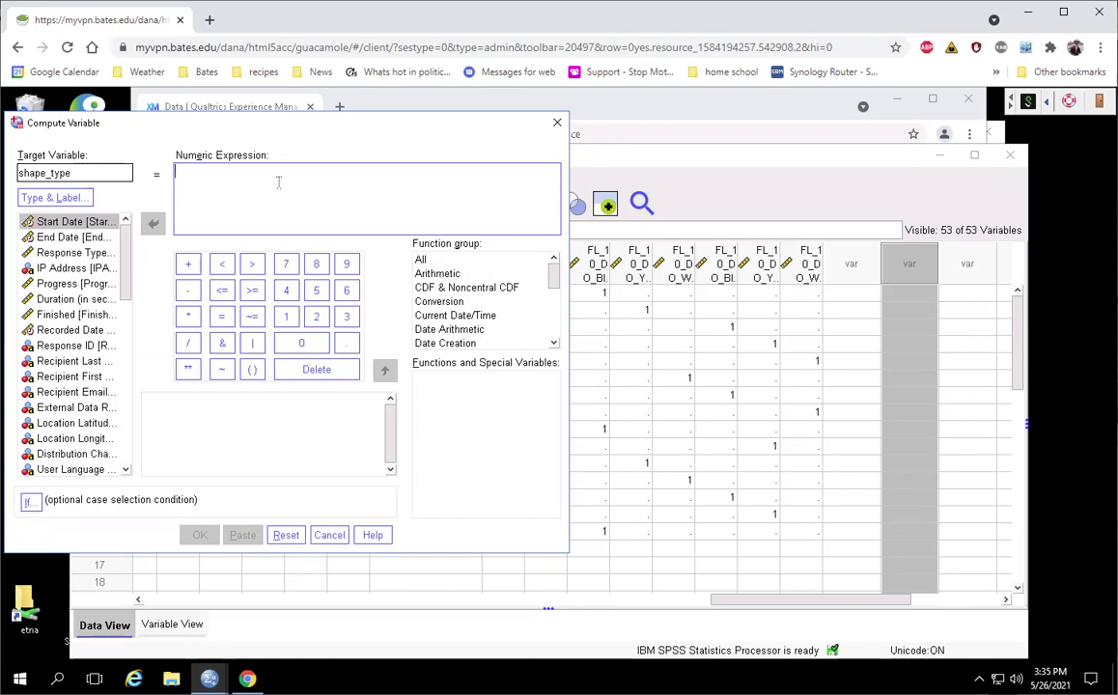
{"action": "left_click", "coordinate": [286, 316]}
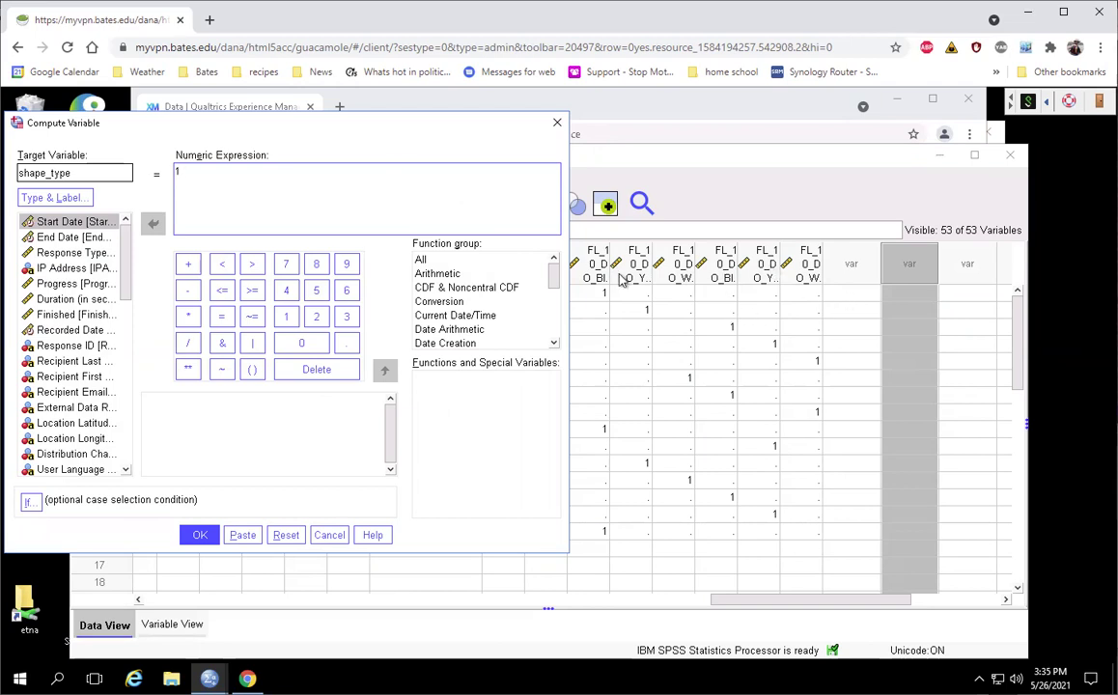
Restrict the shape_type computation to cases that satisfy the condition FL_10_DO_BlueCircle=1
{"action": "left_click", "coordinate": [28, 500]}
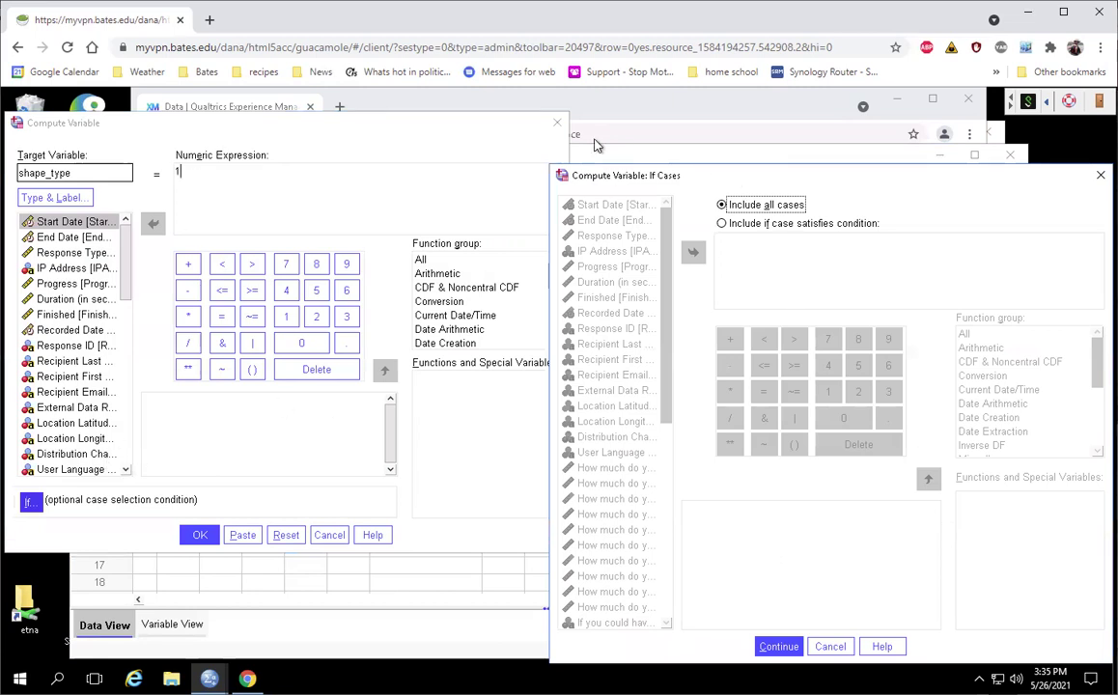
{"action": "left_click", "coordinate": [582, 186]}
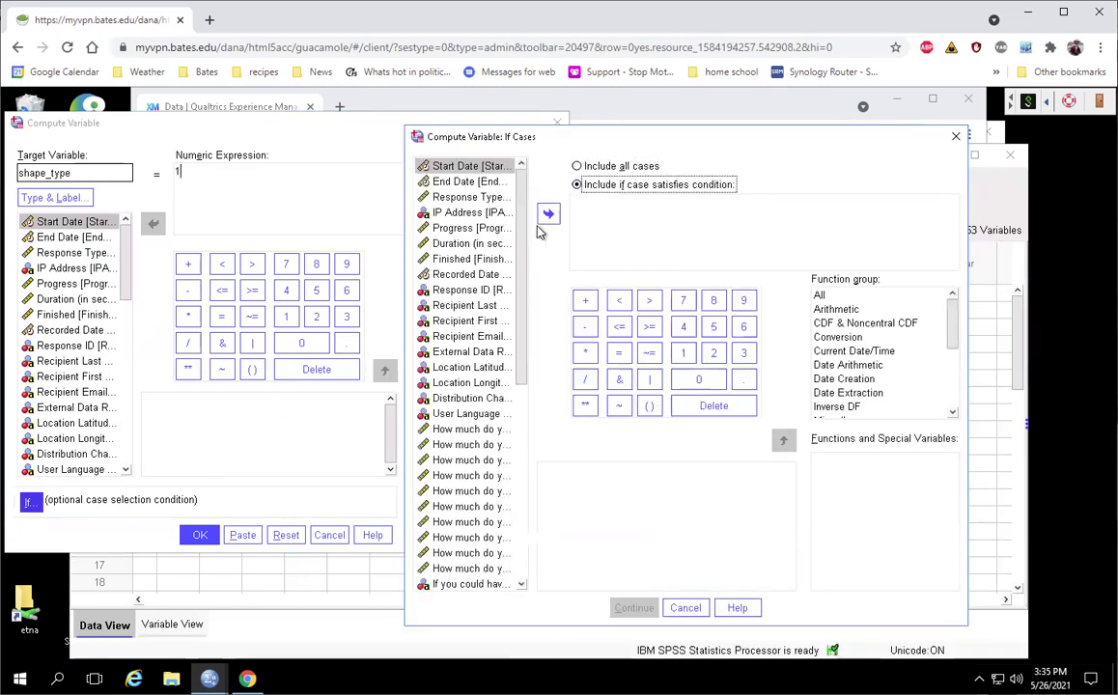
{"action": "scroll", "coordinate": [496, 536], "scroll_direction": "down", "scroll_amount": 8}
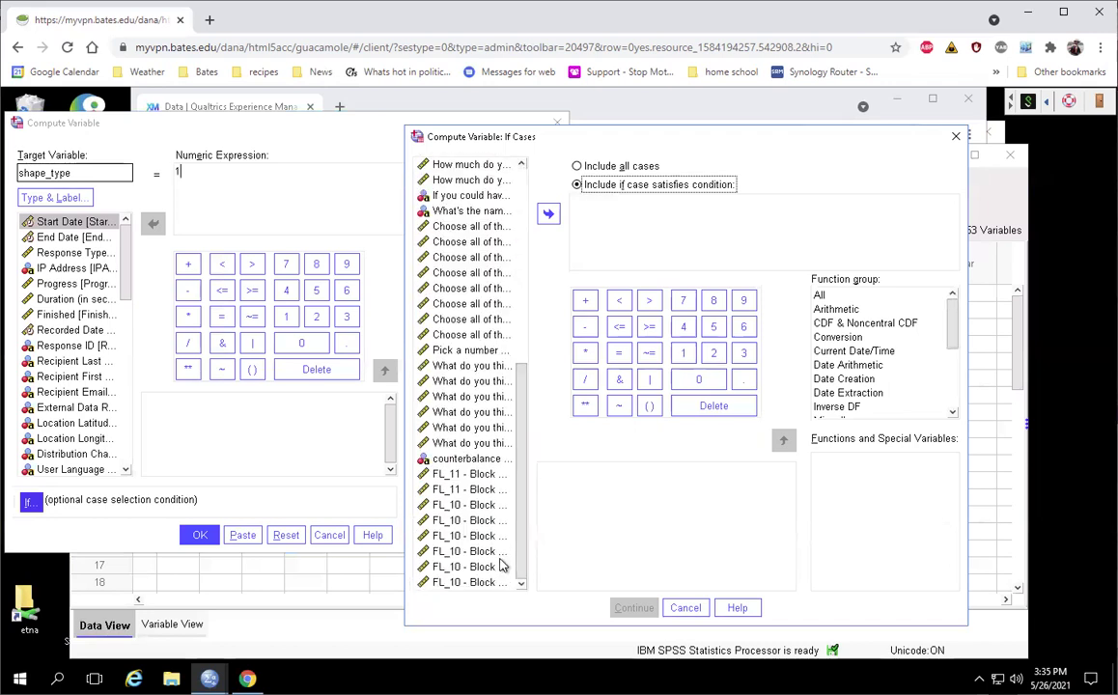
{"action": "left_click", "coordinate": [453, 505]}
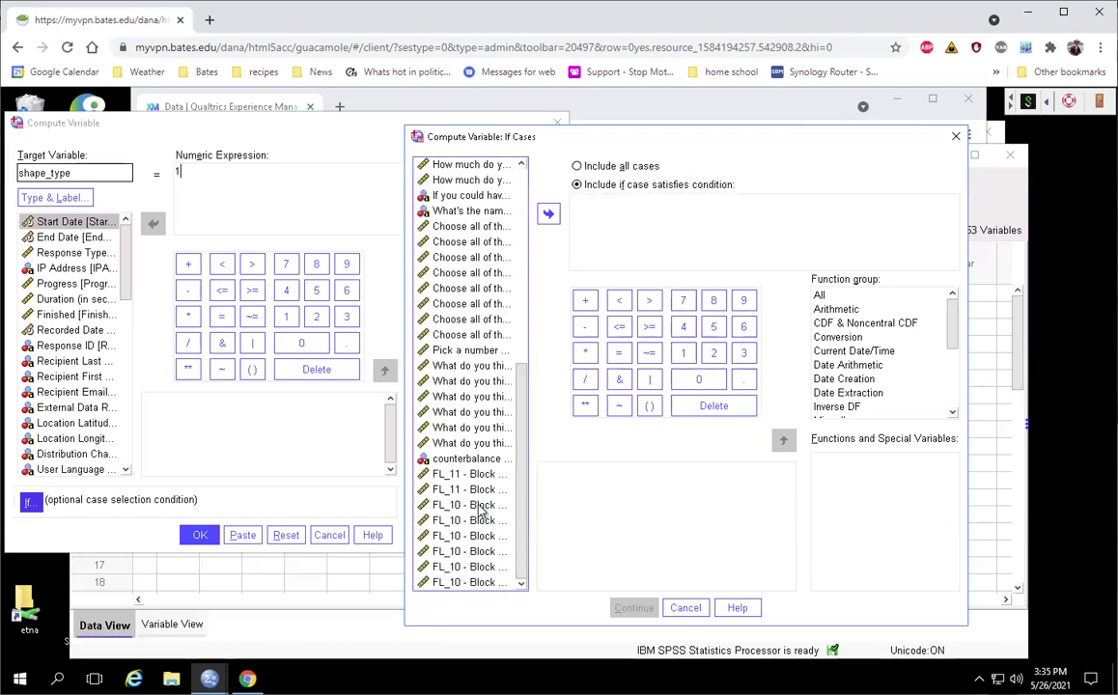
{"action": "left_click", "coordinate": [548, 214]}
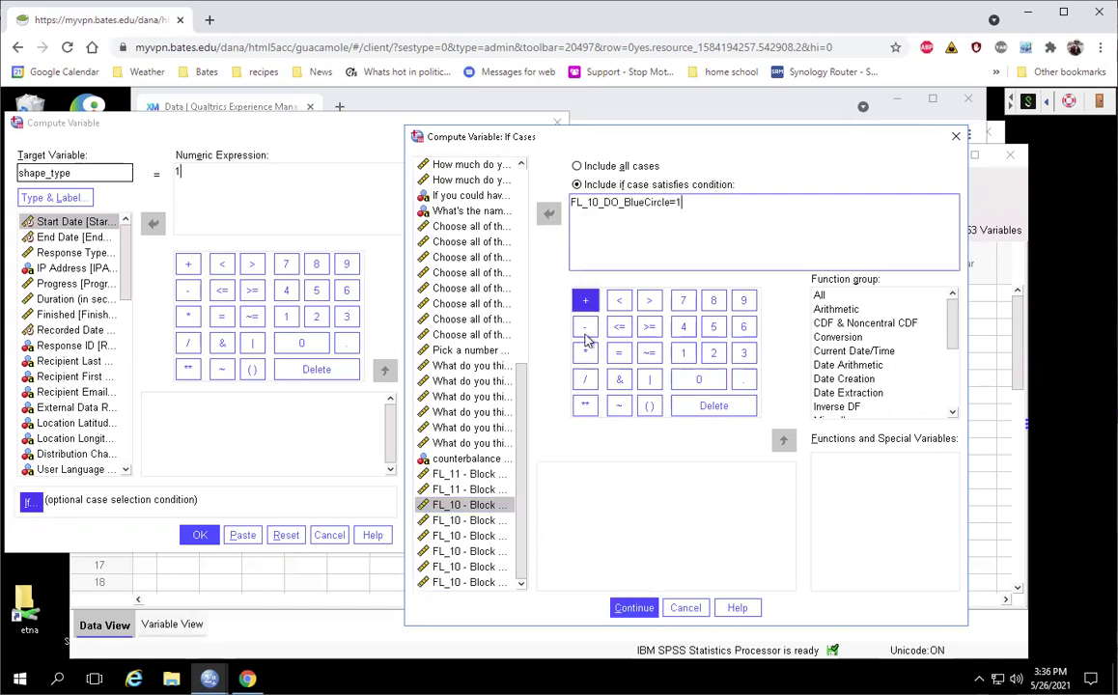
{"action": "type", "text": "1"}
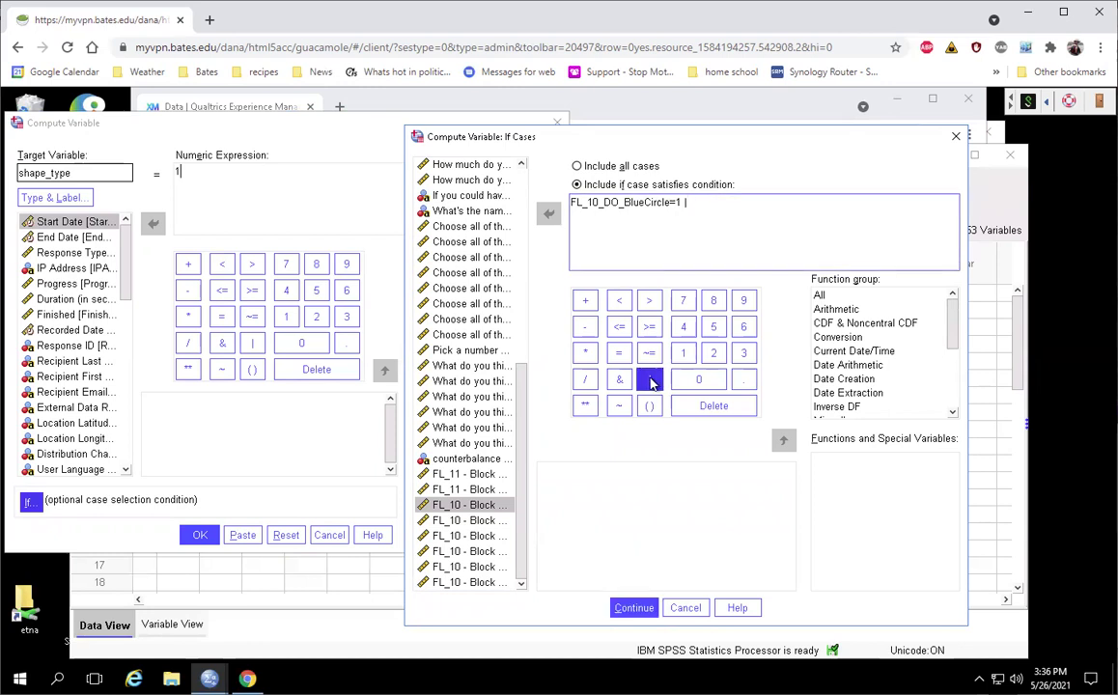
Extend the condition with | FL_10_DO_YellowCircle=1 | FL_10_DO_Whitecircle = 1, run the computation and return to the data
{"action": "left_click", "coordinate": [444, 521]}
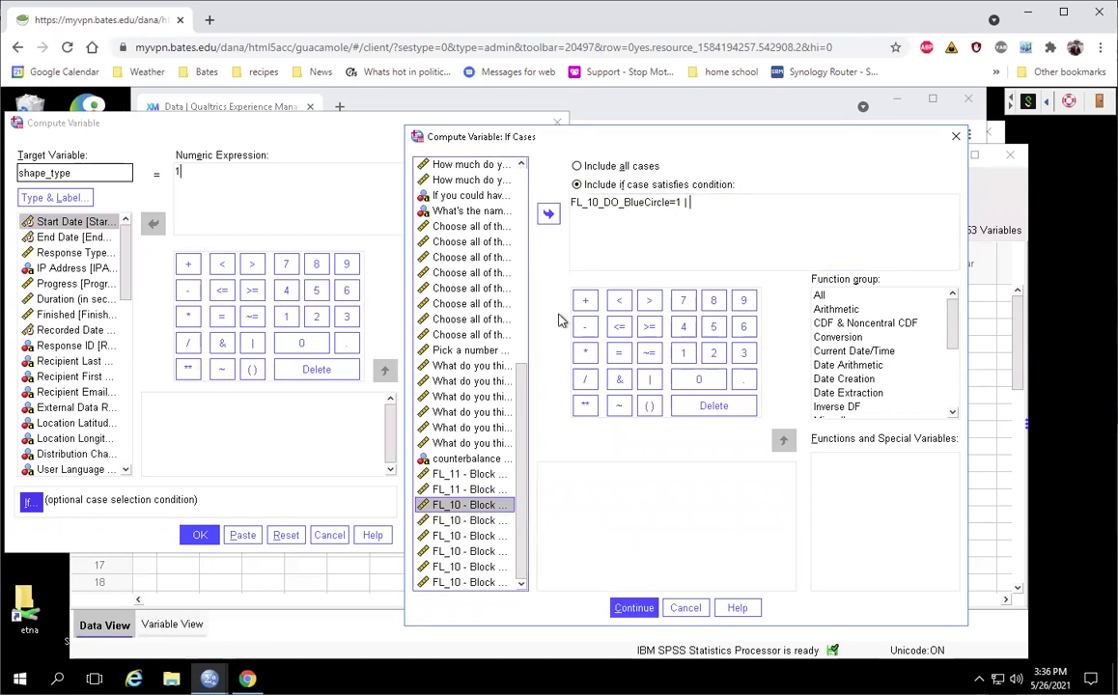
{"action": "left_click", "coordinate": [547, 216]}
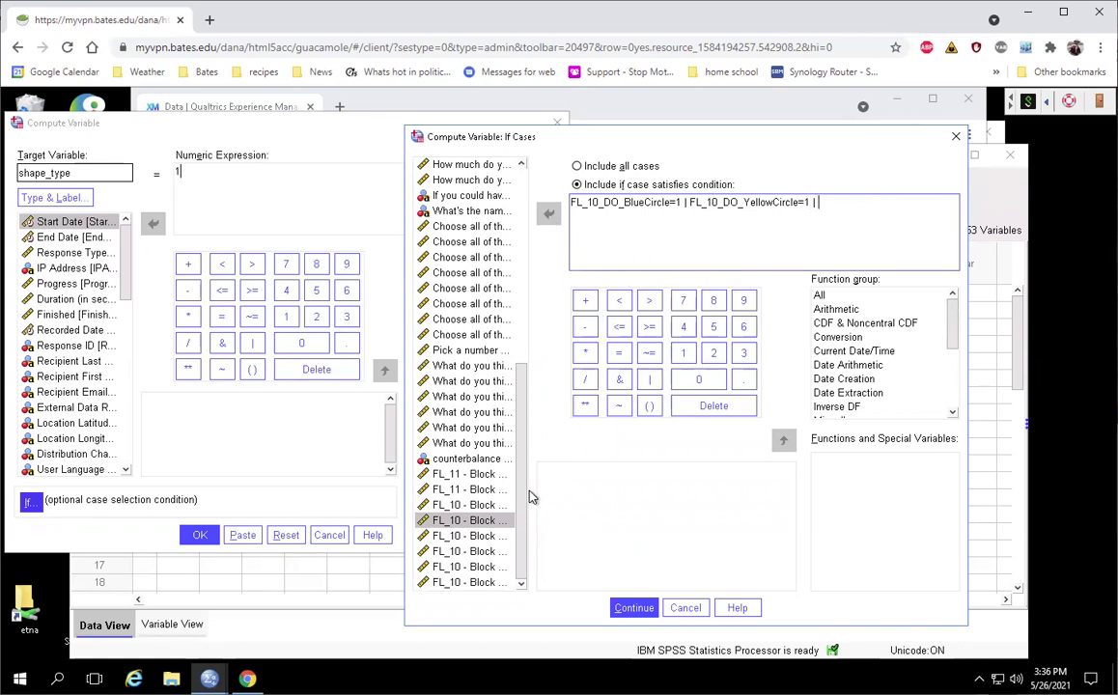
{"action": "left_click", "coordinate": [469, 536]}
{"action": "left_click", "coordinate": [547, 214]}
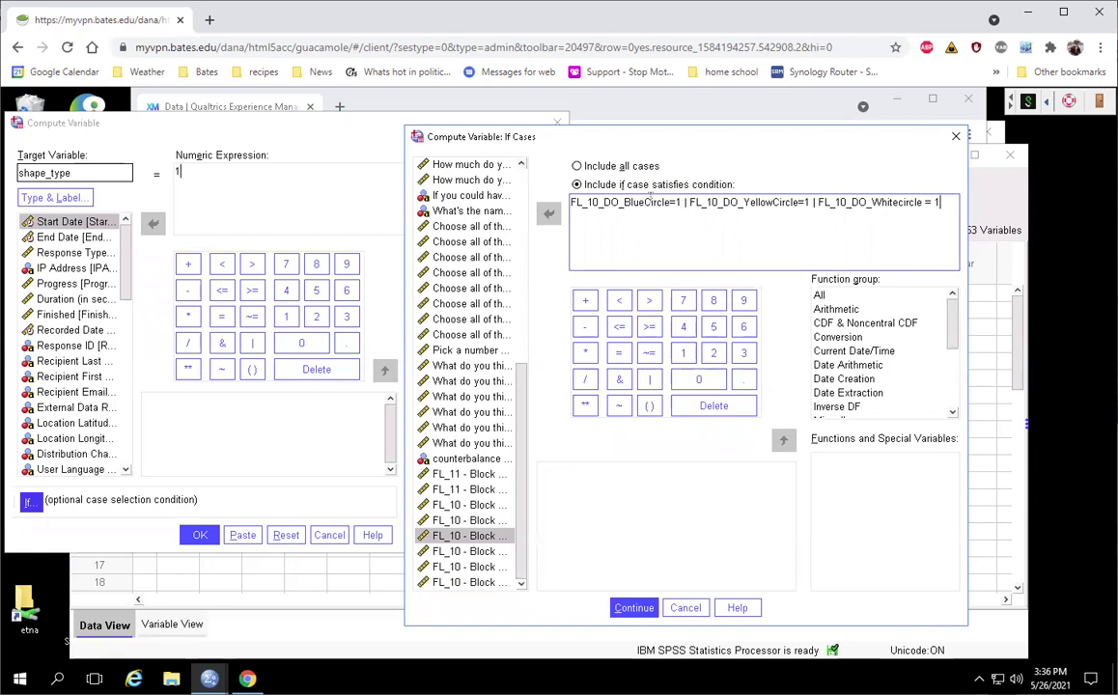
{"action": "left_click", "coordinate": [633, 608]}
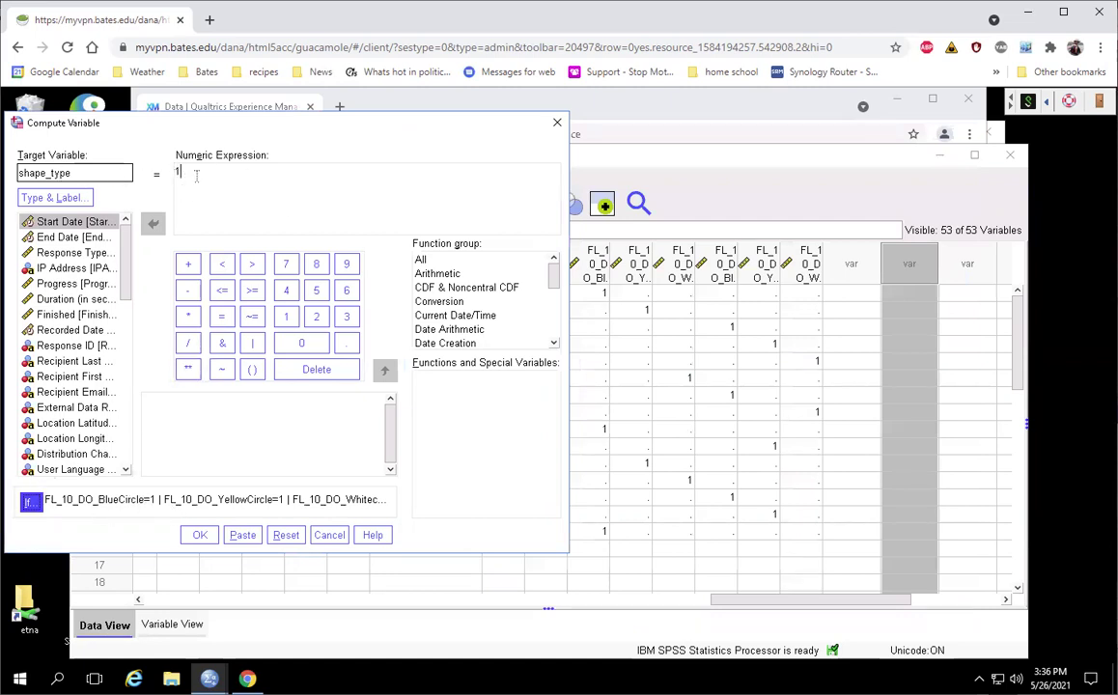
{"action": "left_click", "coordinate": [199, 536]}
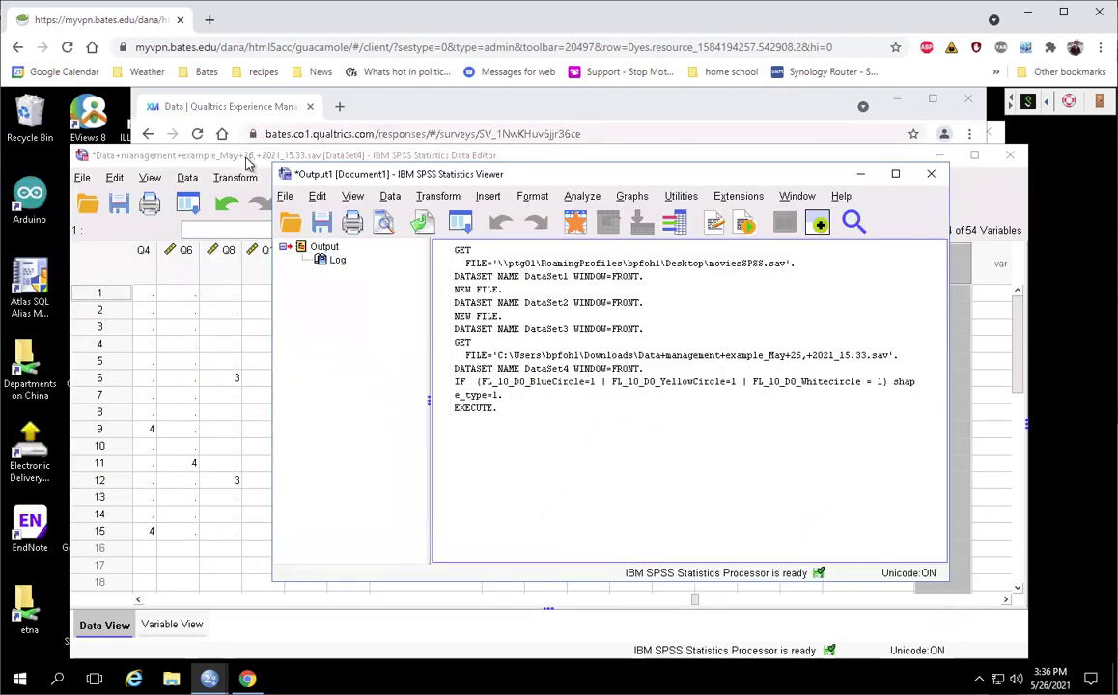
{"action": "left_click", "coordinate": [246, 164]}
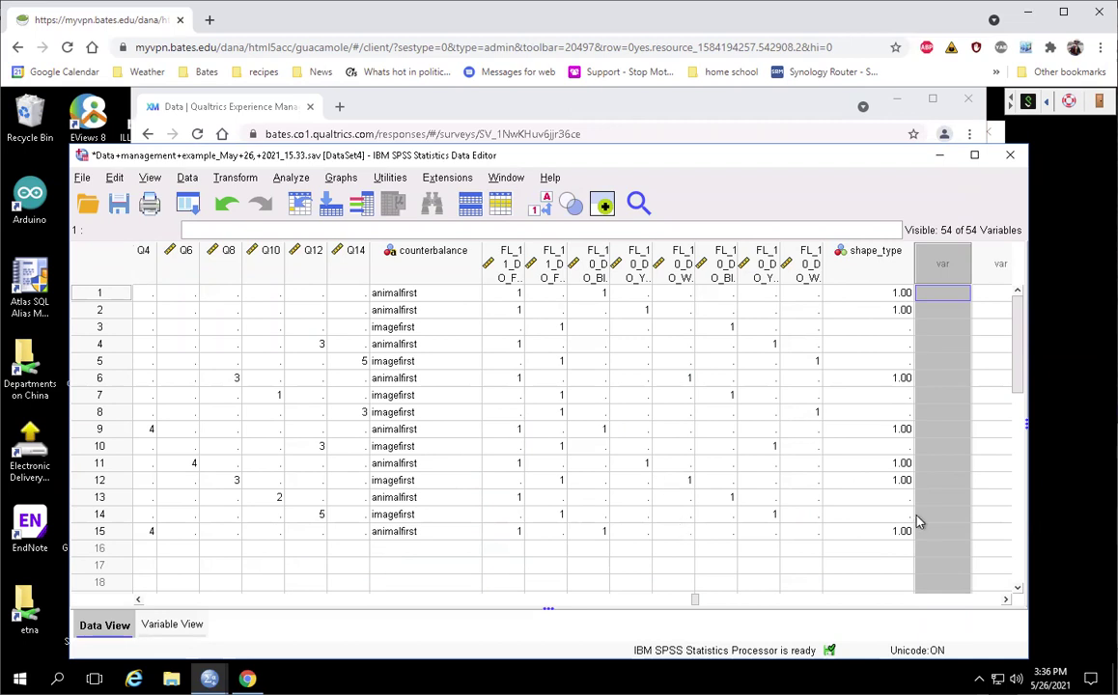
Set up another Compute Variable transformation for shape_type with numeric expression 2
{"action": "left_click", "coordinate": [235, 178]}
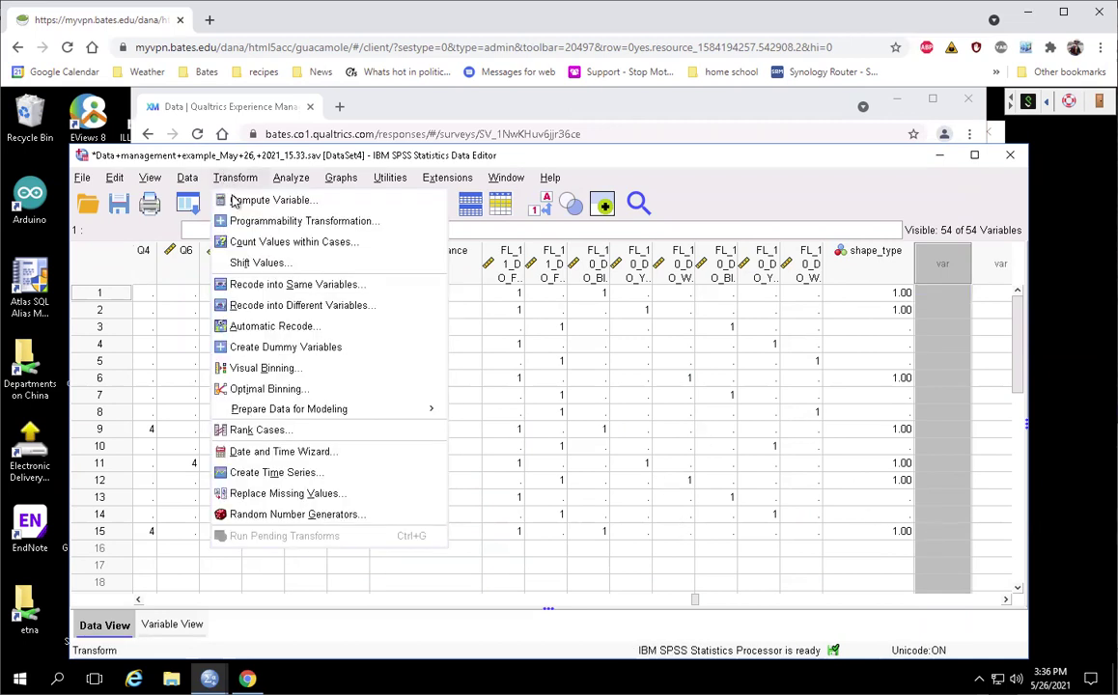
{"action": "left_click", "coordinate": [236, 200]}
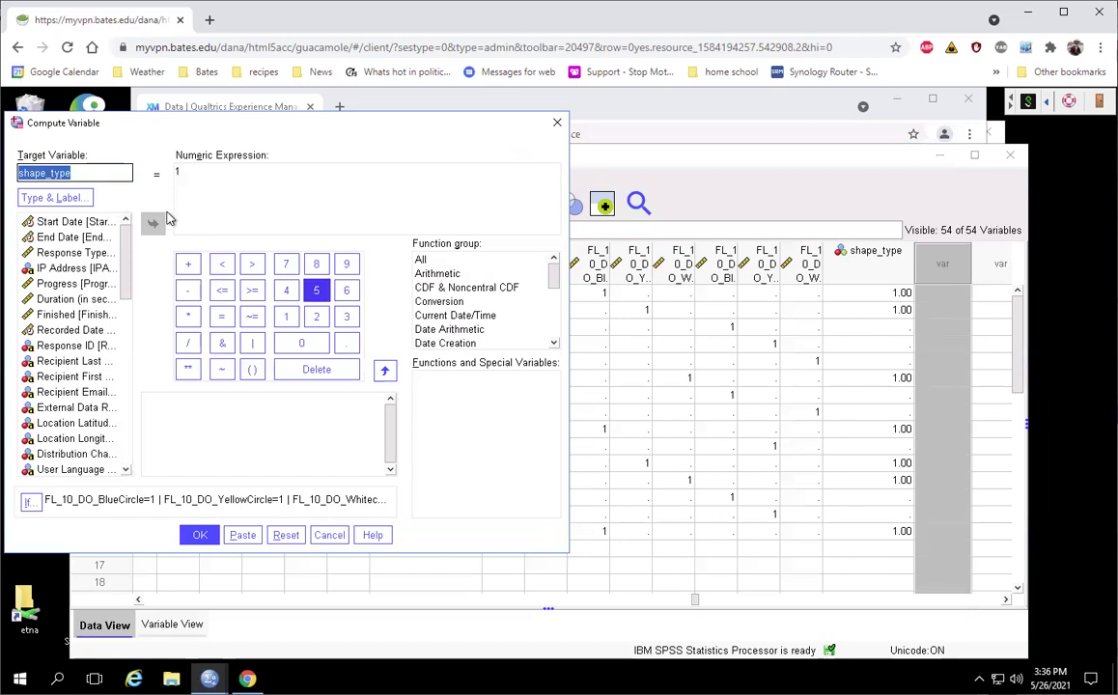
{"action": "left_click", "coordinate": [193, 172]}
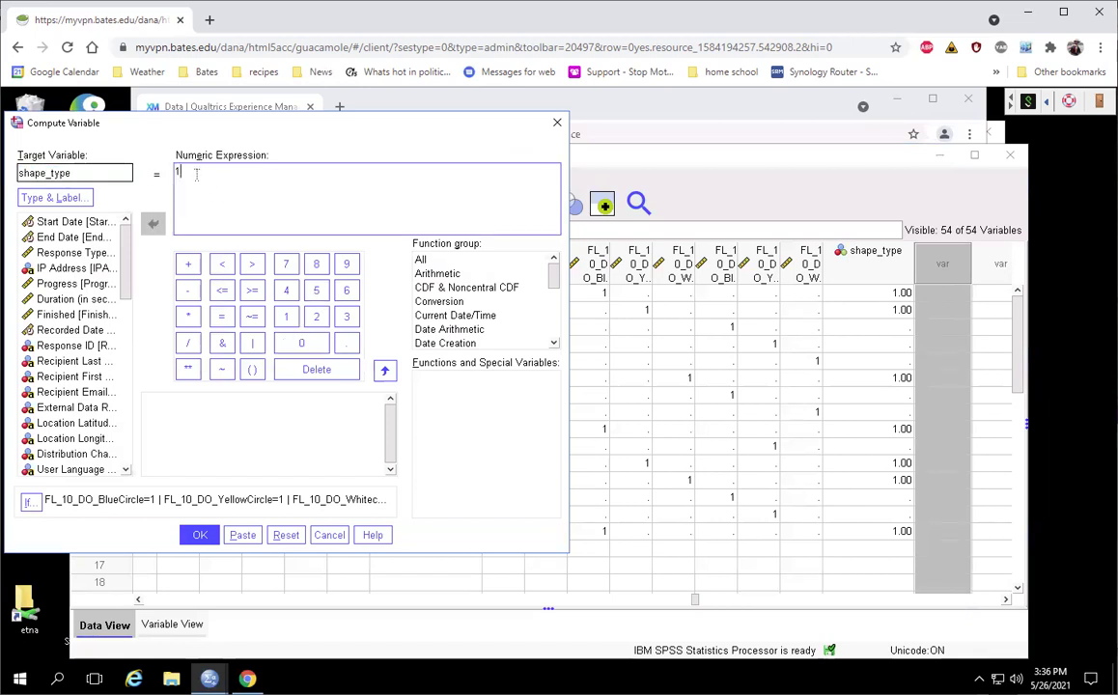
{"action": "key", "text": "BackSpace"}
{"action": "type", "text": "2"}
Replace the circle case-selection condition with FL_10_DO_Bluetriangle=1
{"action": "left_click", "coordinate": [30, 502]}
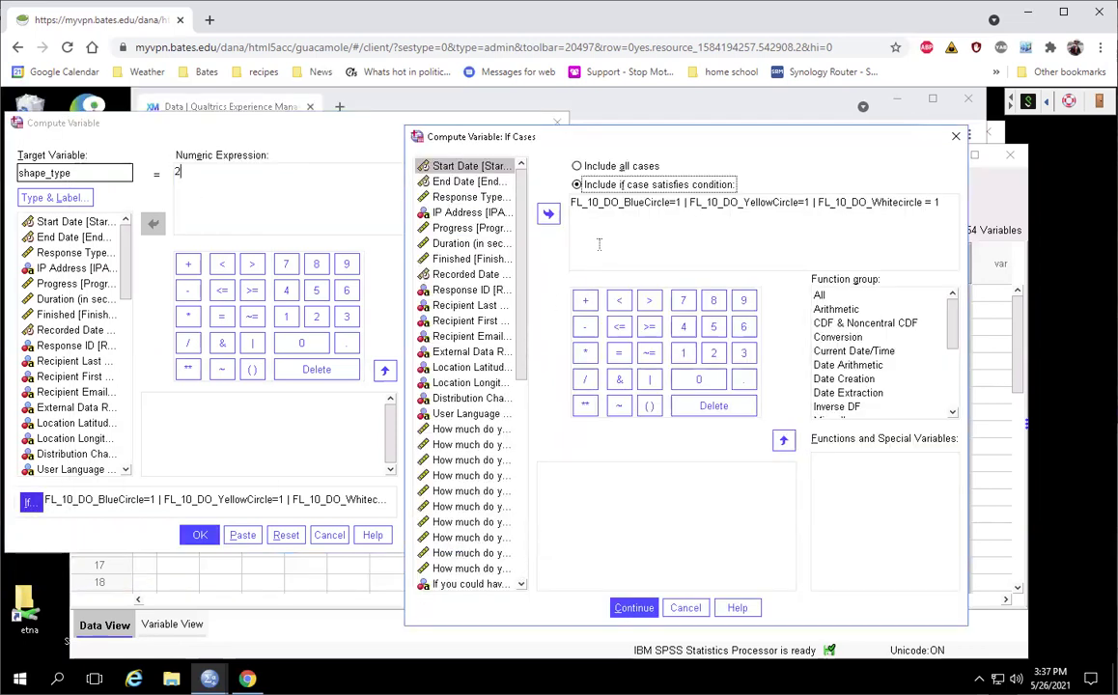
{"action": "left_click_drag", "start_coordinate": [522, 376], "coordinate": [512, 581]}
{"action": "left_click", "coordinate": [466, 534]}
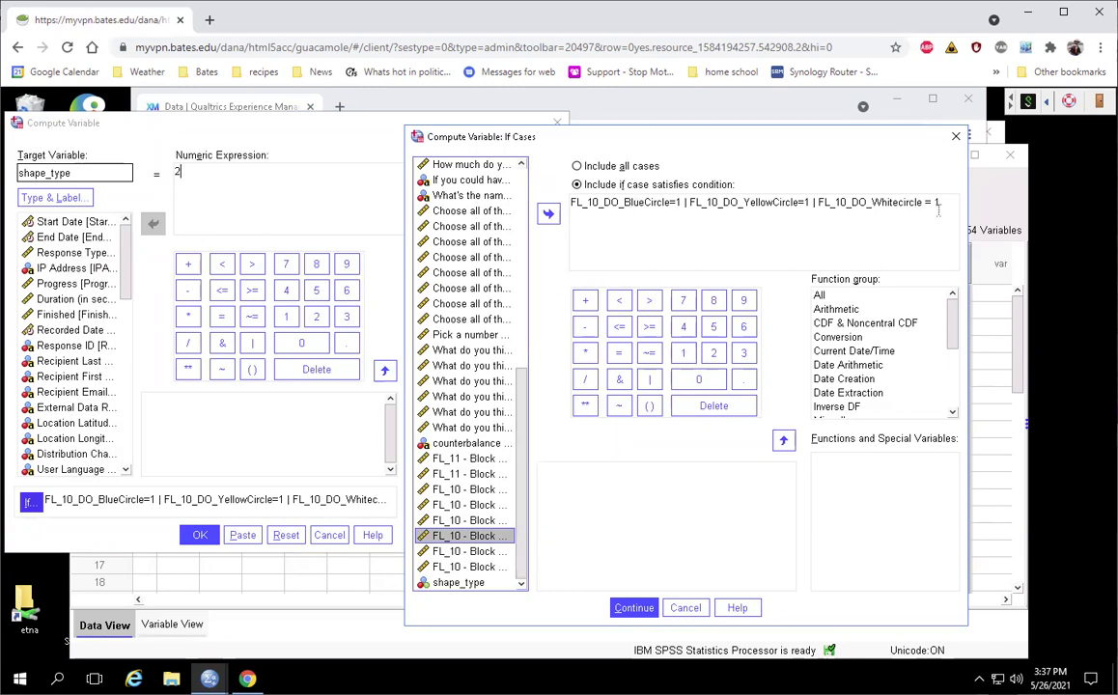
{"action": "left_click_drag", "start_coordinate": [938, 203], "coordinate": [541, 199]}
{"action": "key", "text": "Delete"}
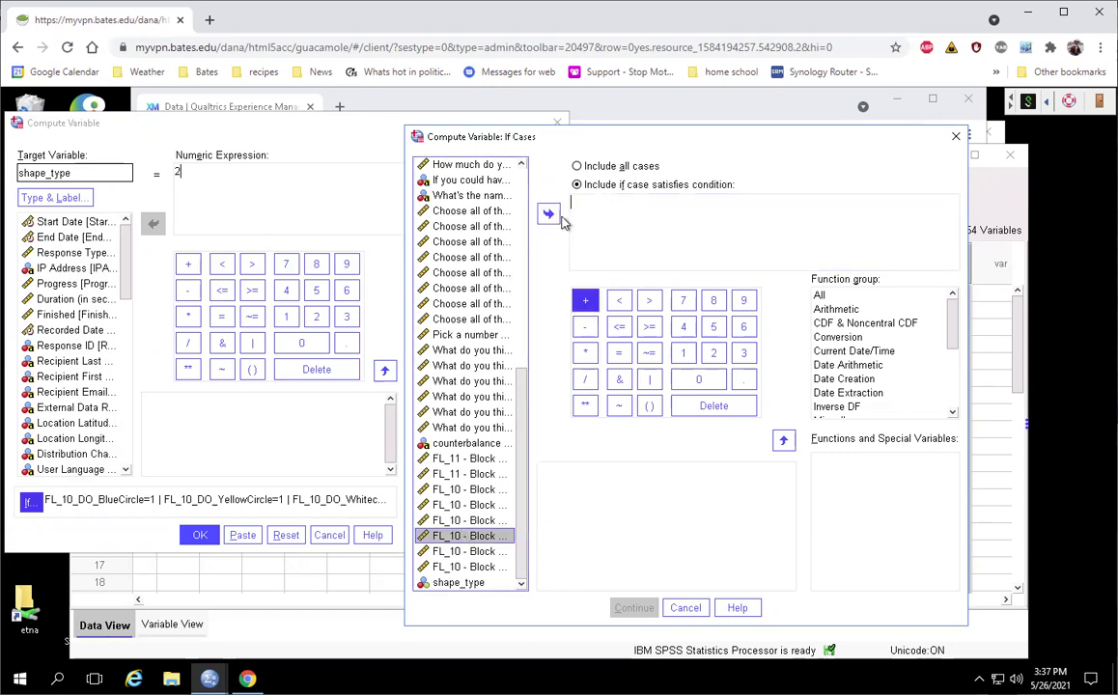
{"action": "left_click", "coordinate": [548, 213]}
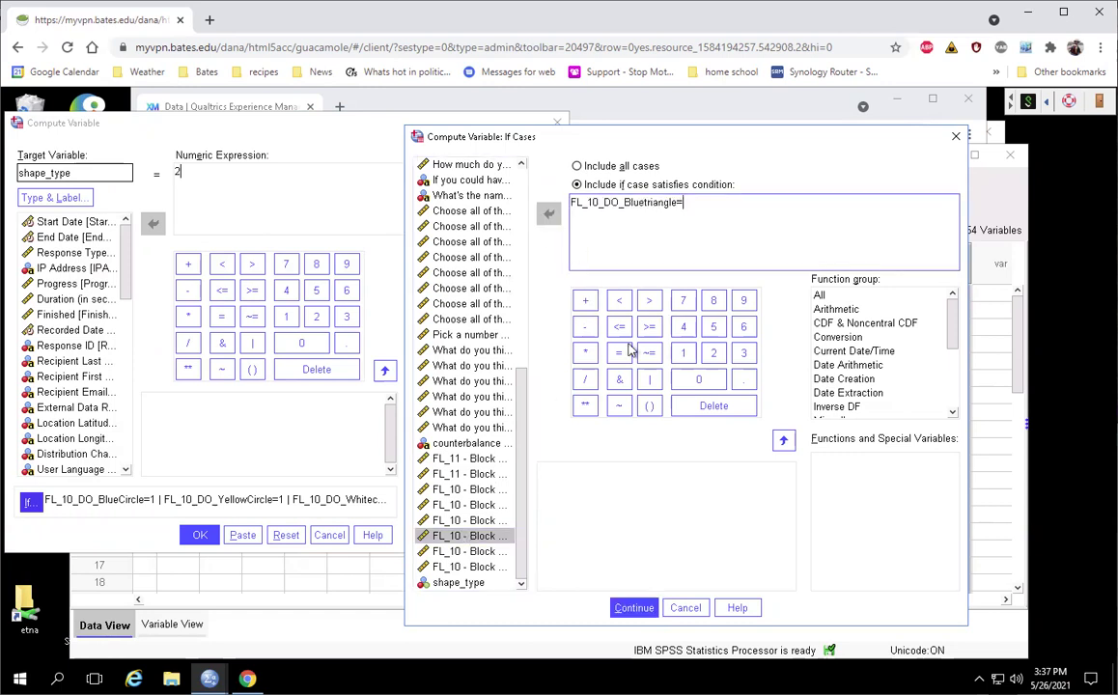
{"action": "type", "text": "=1"}
Extend the triangle condition with | FL_10_DO_Yellowtriangle=1 | FL_10_DO_Whitetriangle=1 and accept it
{"action": "left_click", "coordinate": [649, 379]}
{"action": "left_click", "coordinate": [454, 551]}
{"action": "left_click", "coordinate": [547, 217]}
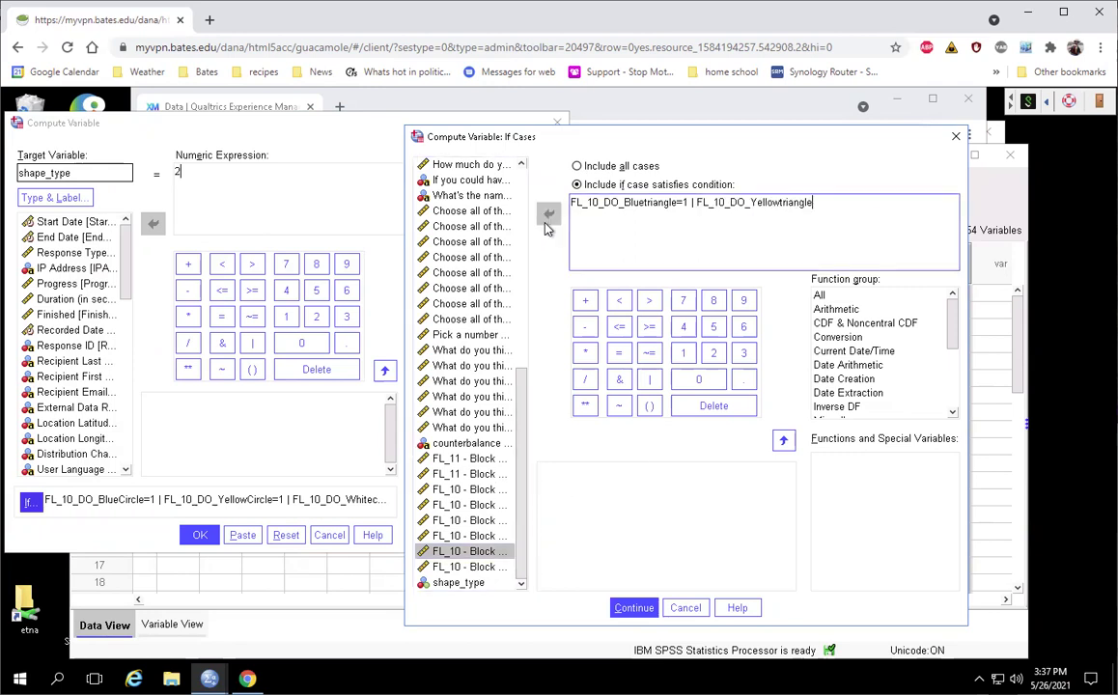
{"action": "type", "text": "=1"}
{"action": "left_click", "coordinate": [649, 378]}
{"action": "left_click", "coordinate": [454, 567]}
{"action": "left_click", "coordinate": [547, 217]}
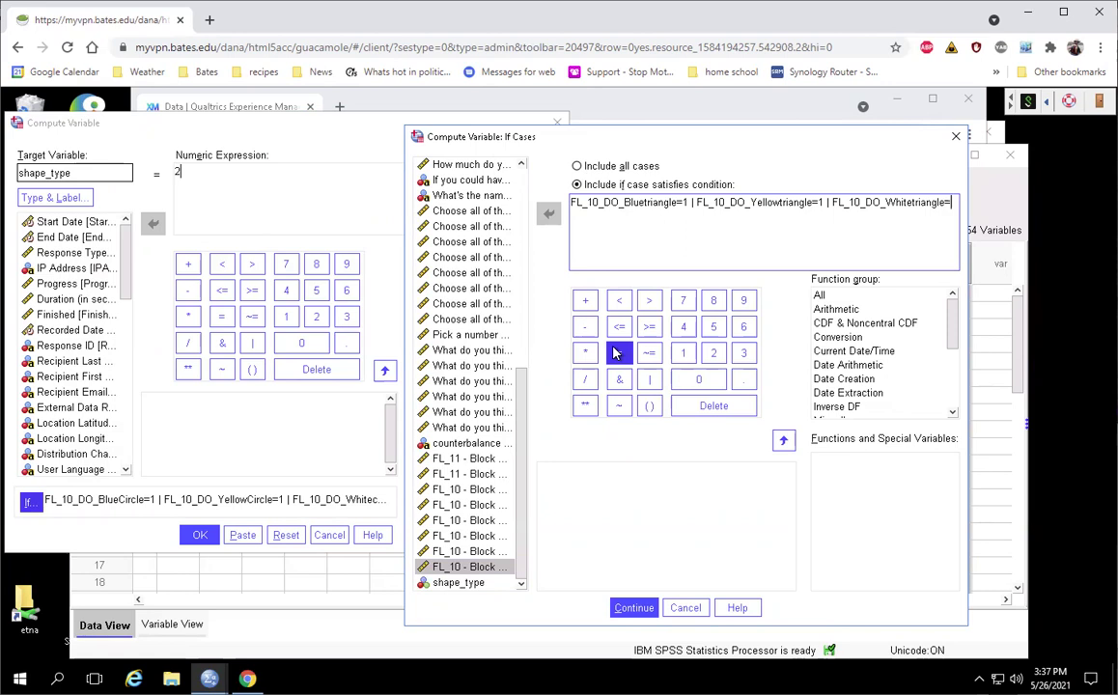
{"action": "type", "text": "1"}
{"action": "left_click", "coordinate": [643, 608]}
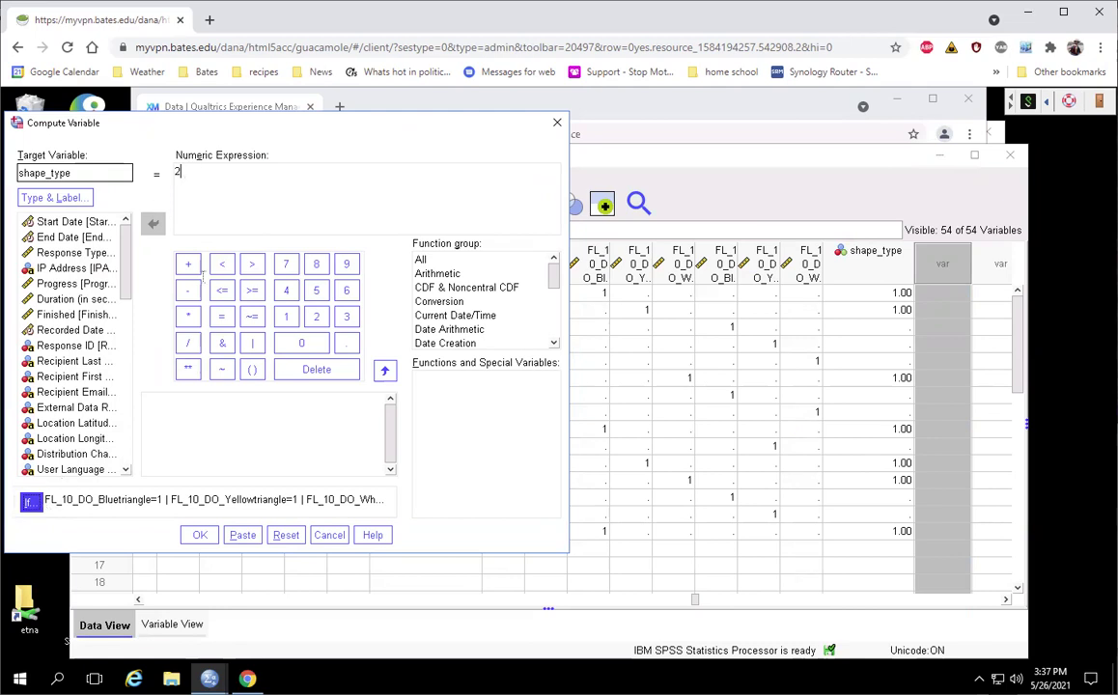
Run the computation, allowing it to change the existing shape_type variable, and minimize the output window
{"action": "left_click", "coordinate": [198, 534]}
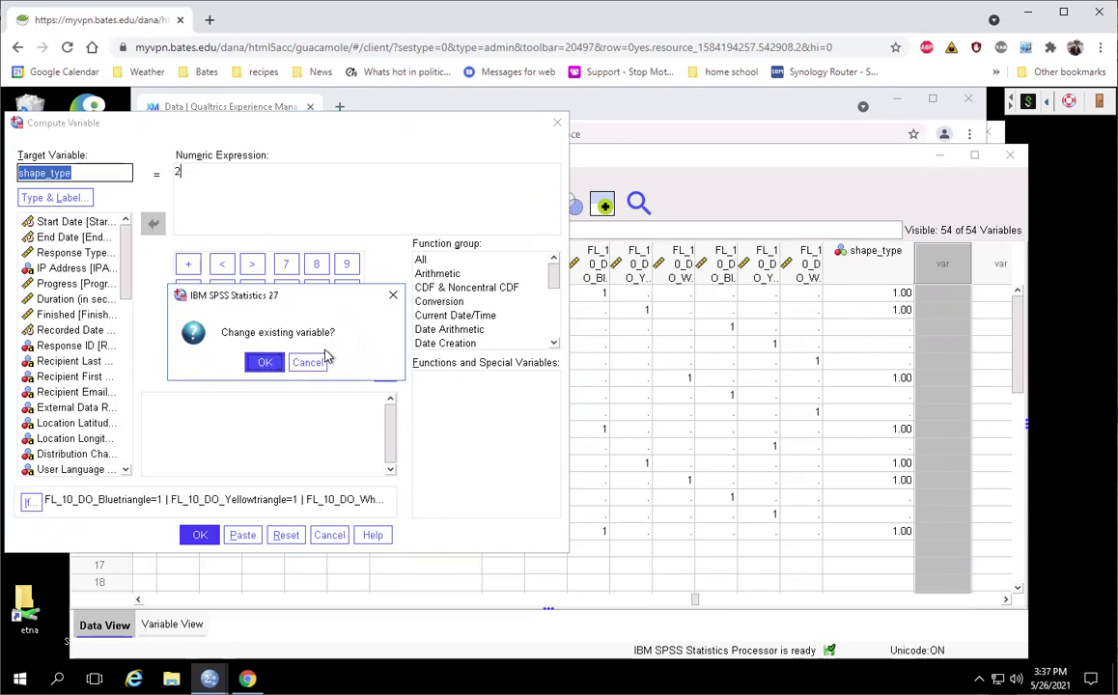
{"action": "left_click", "coordinate": [263, 362]}
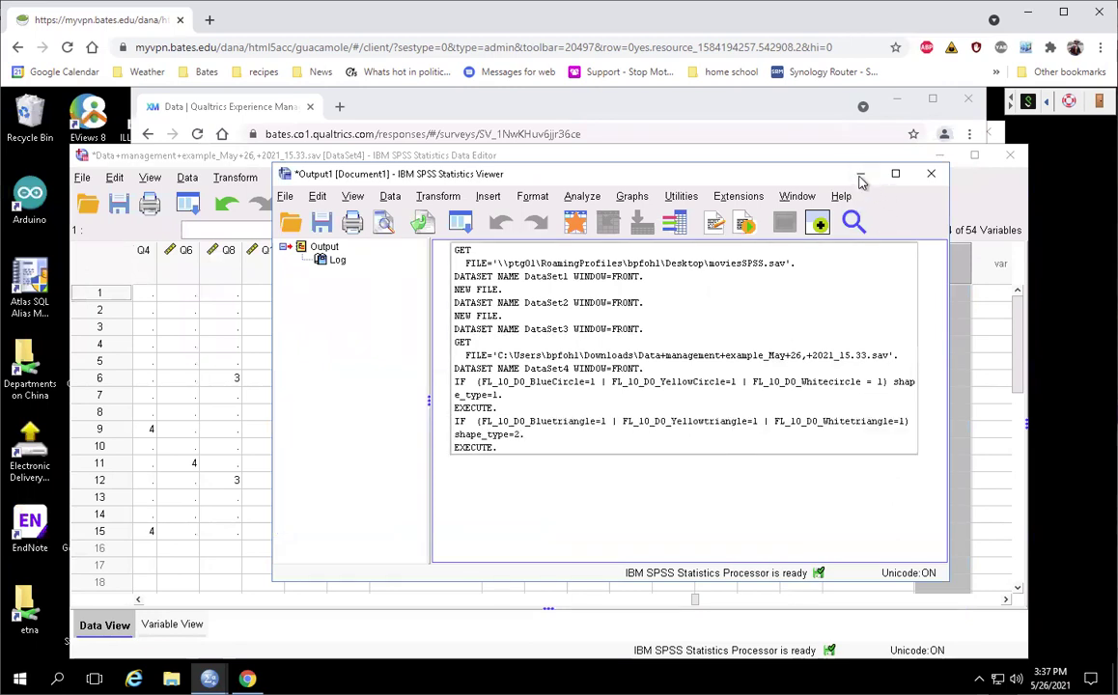
{"action": "left_click", "coordinate": [860, 174]}
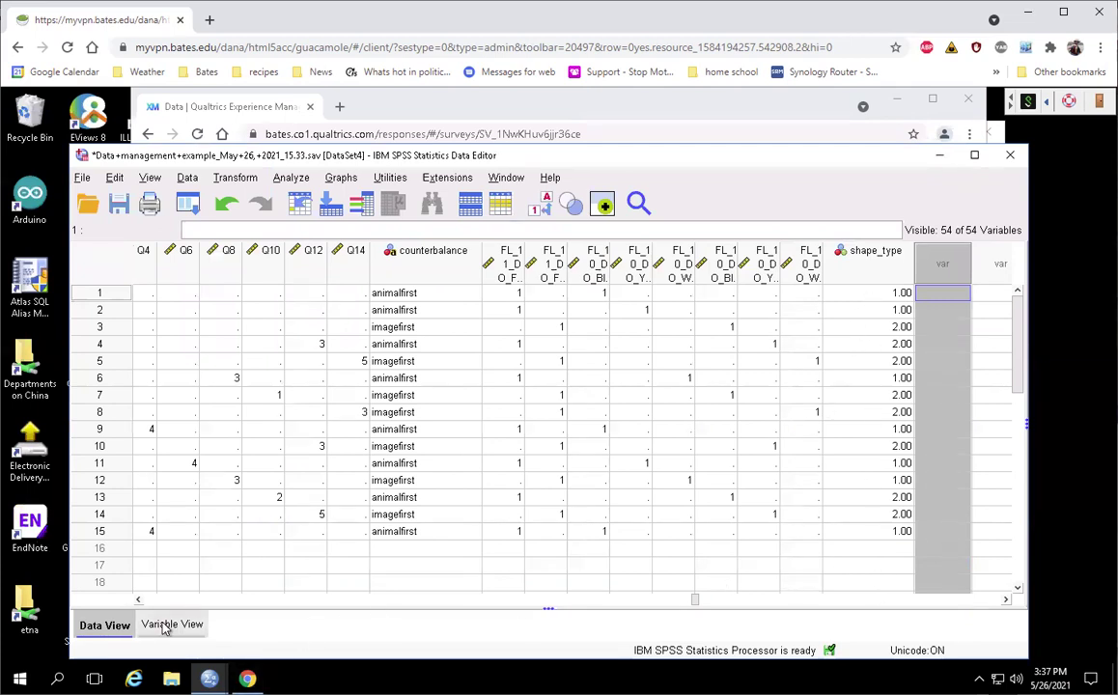
Open the value labels of shape_type in the variable definitions and add the label circle for value 1
{"action": "left_click", "coordinate": [166, 625]}
{"action": "left_click", "coordinate": [215, 533]}
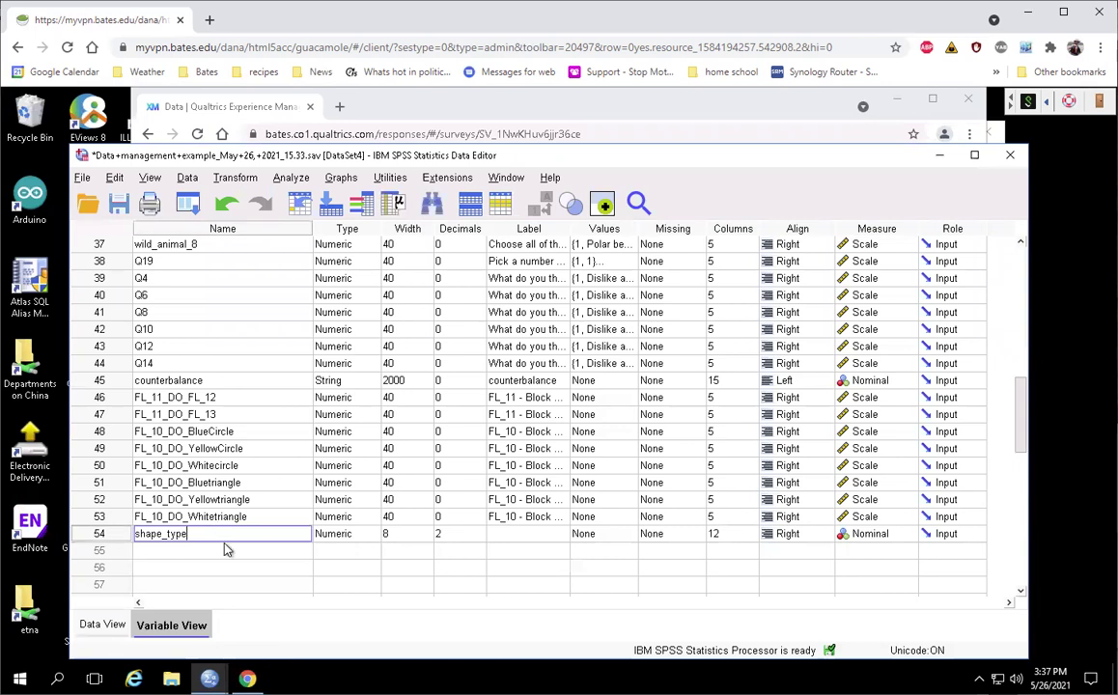
{"action": "left_click", "coordinate": [606, 534]}
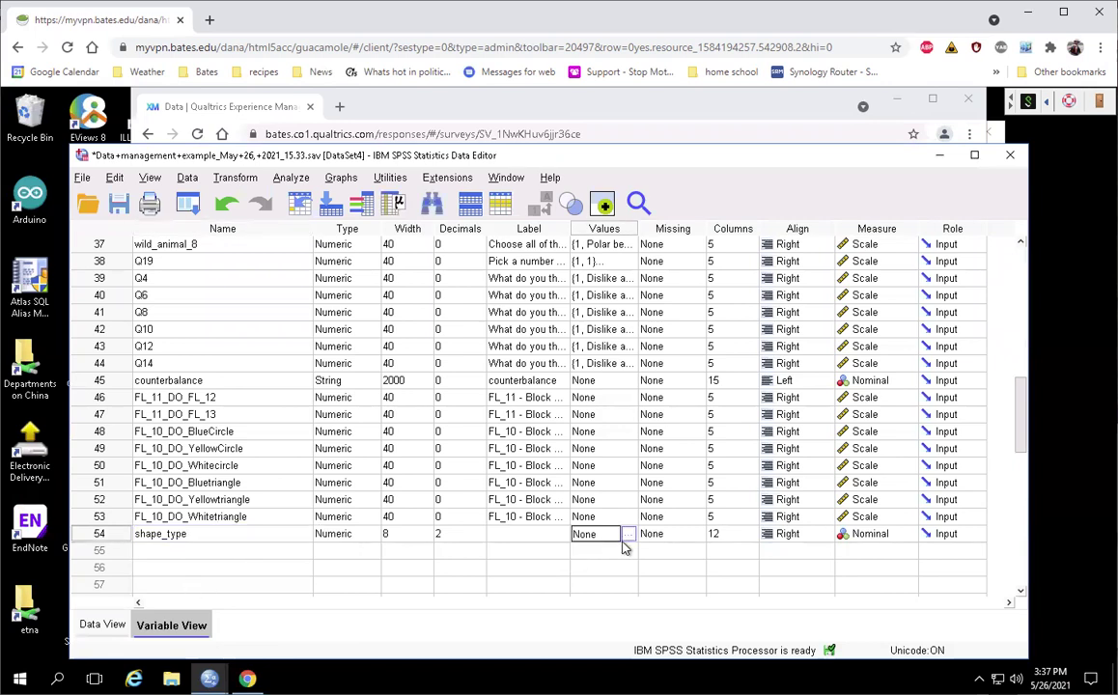
{"action": "left_click", "coordinate": [625, 533]}
{"action": "type", "text": "1"}
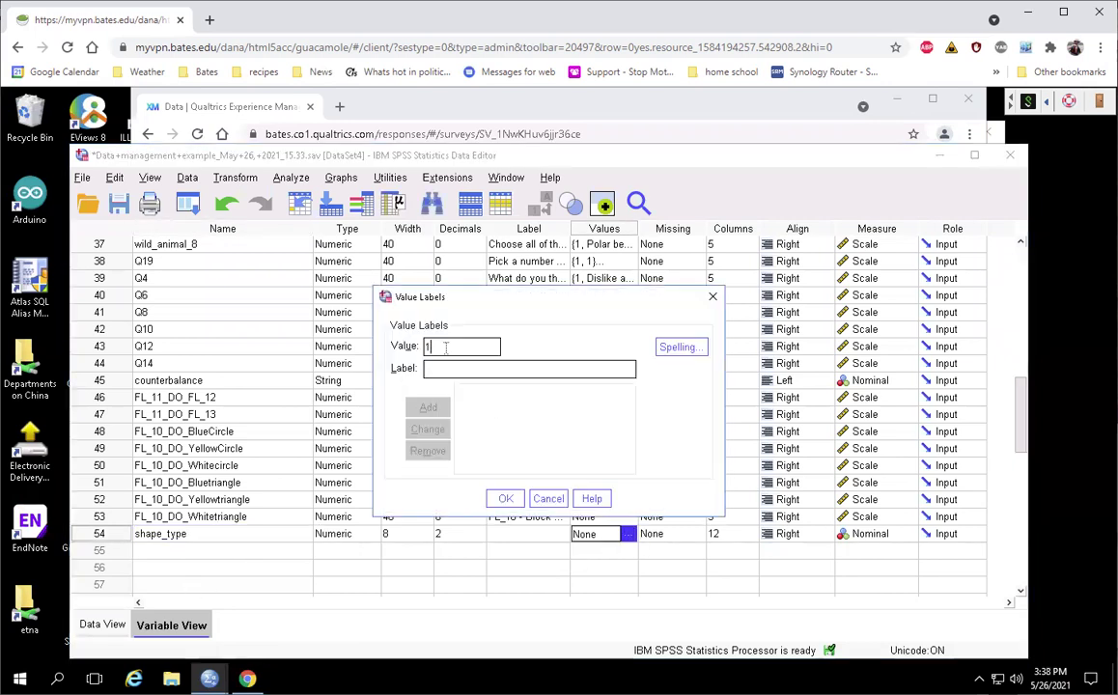
{"action": "key", "text": "Tab"}
{"action": "type", "text": "ci"}
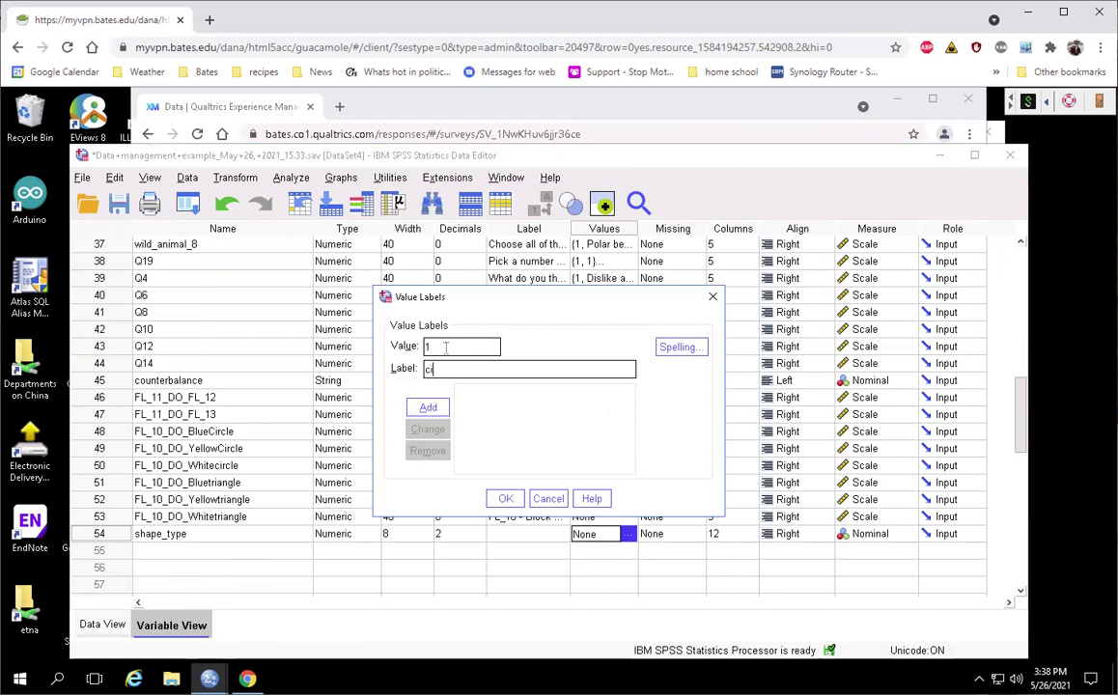
{"action": "left_click", "coordinate": [428, 409]}
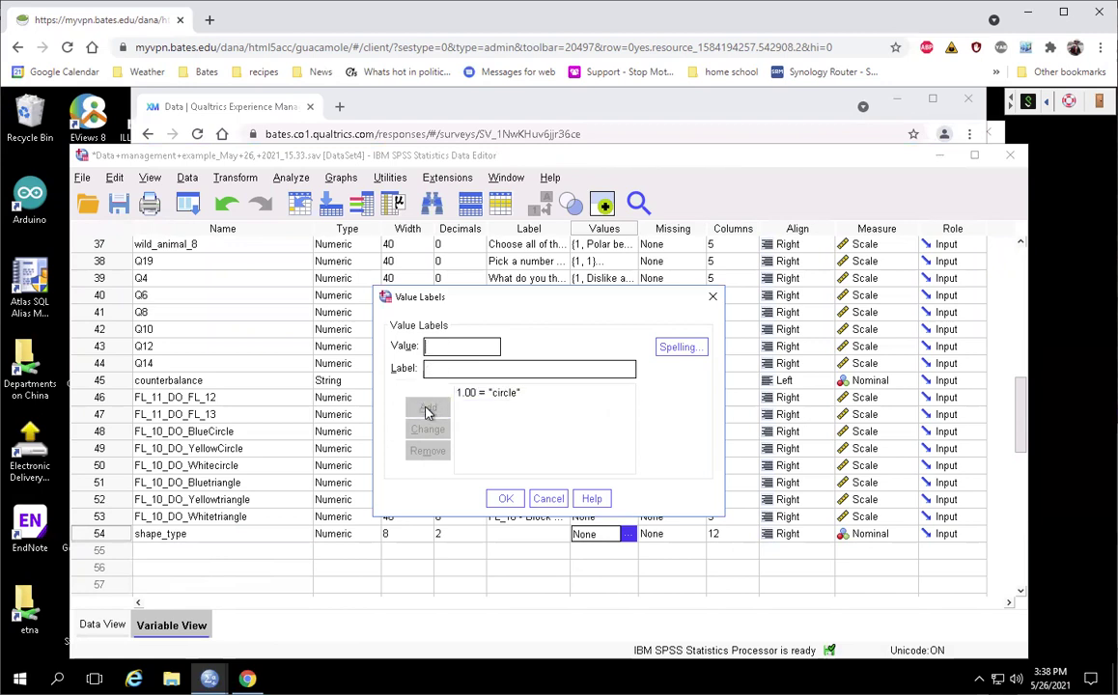
Add the label triangle for value 2 of shape_type and apply the value labels
{"action": "type", "text": "2"}
{"action": "type", "text": "triangle"}
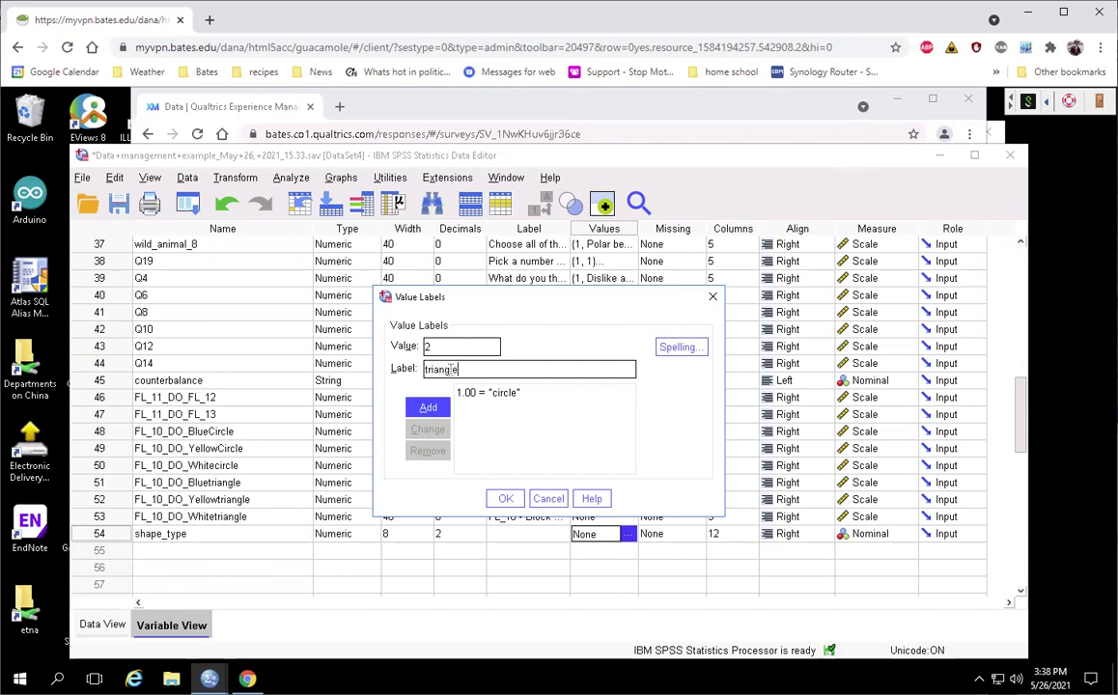
{"action": "left_click", "coordinate": [428, 407]}
{"action": "left_click", "coordinate": [504, 498]}
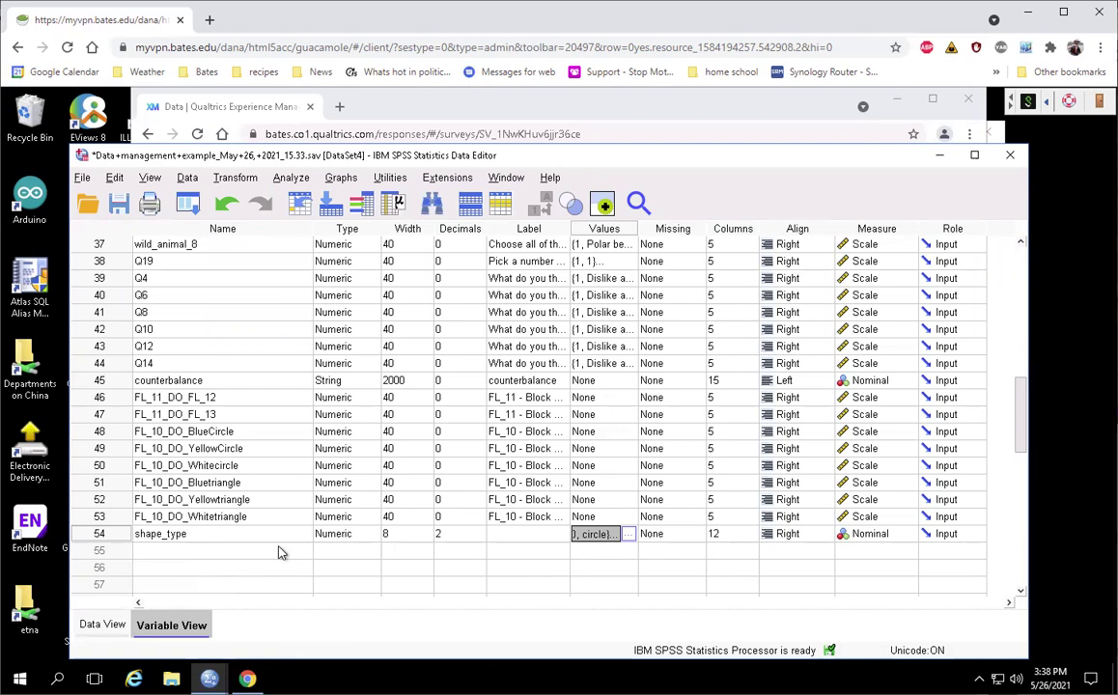
Return to the data cases and start computing a new variable shape_color with the numeric expression 1
{"action": "left_click", "coordinate": [103, 625]}
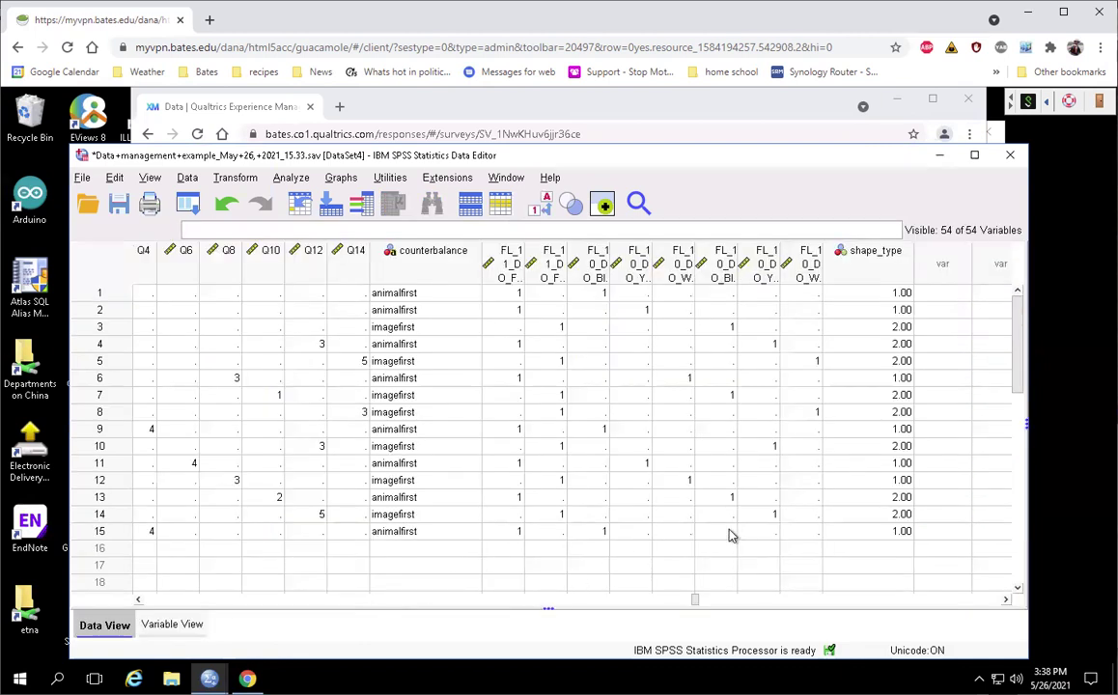
{"action": "left_click", "coordinate": [232, 177]}
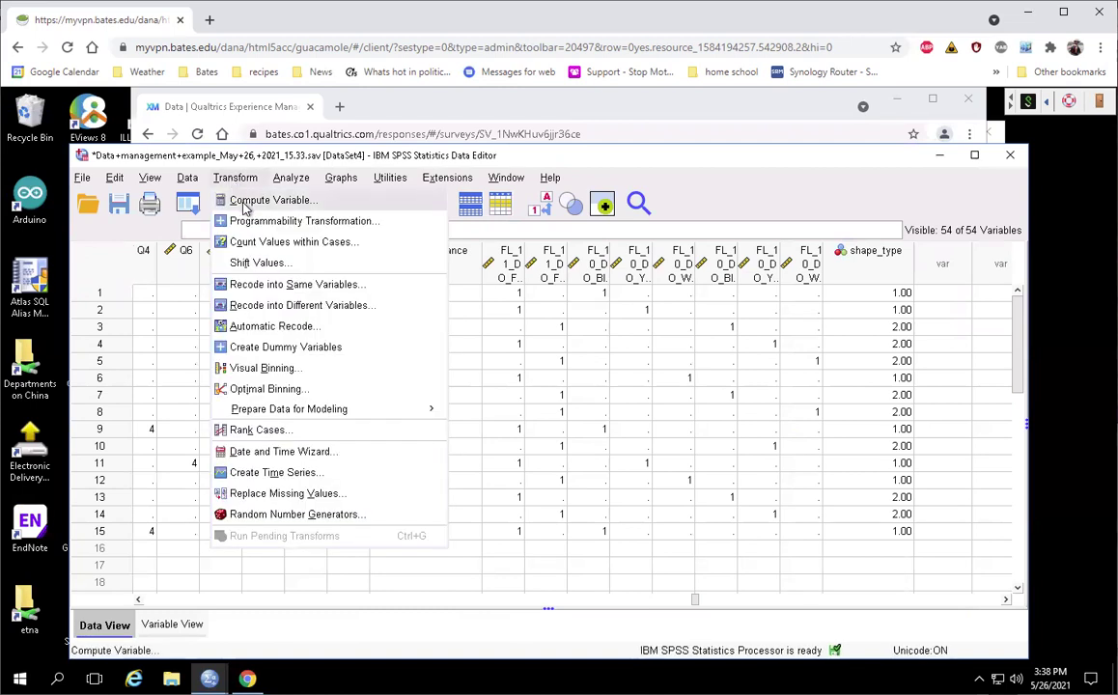
{"action": "left_click", "coordinate": [244, 201]}
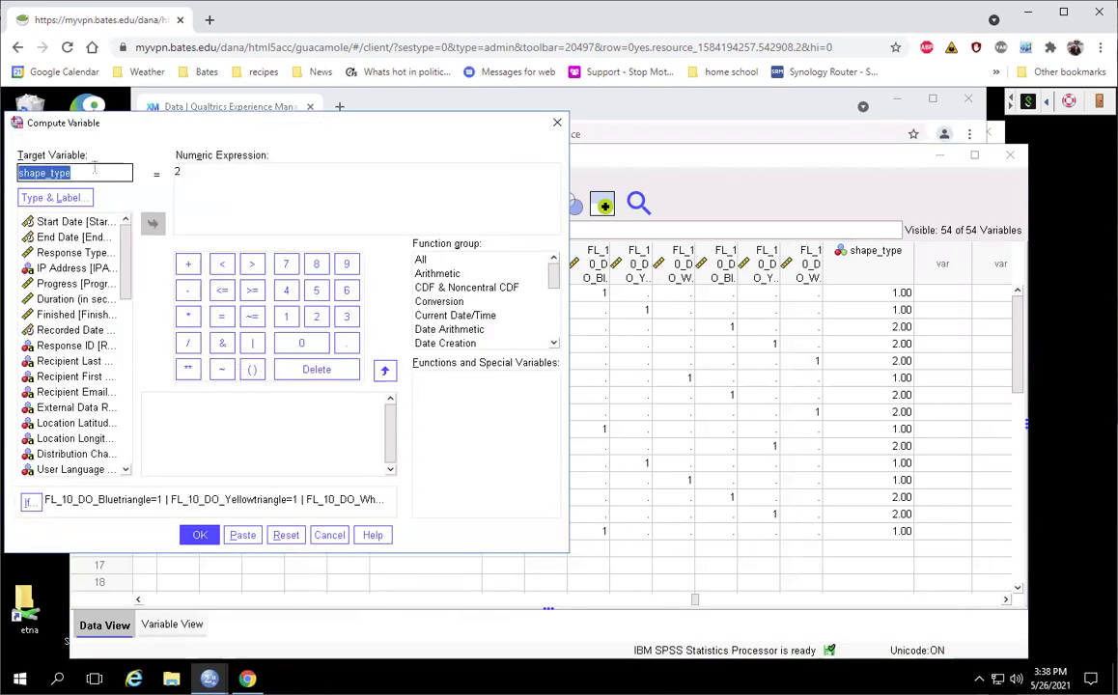
{"action": "left_click", "coordinate": [108, 174]}
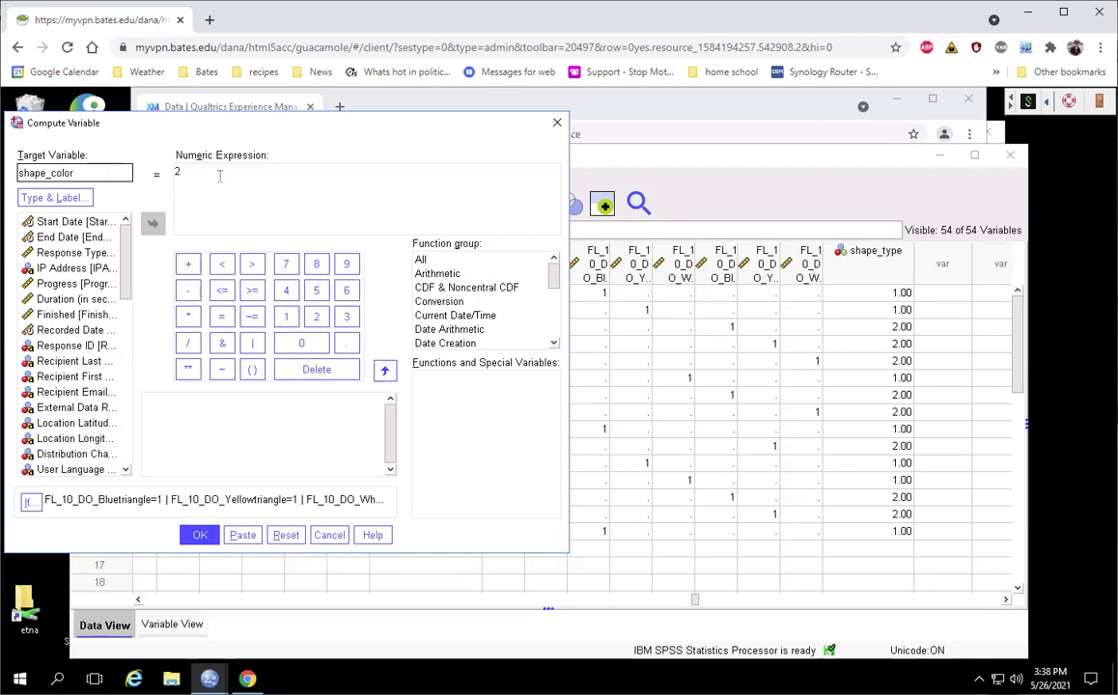
{"action": "double_click", "coordinate": [221, 176]}
{"action": "type", "text": "1"}
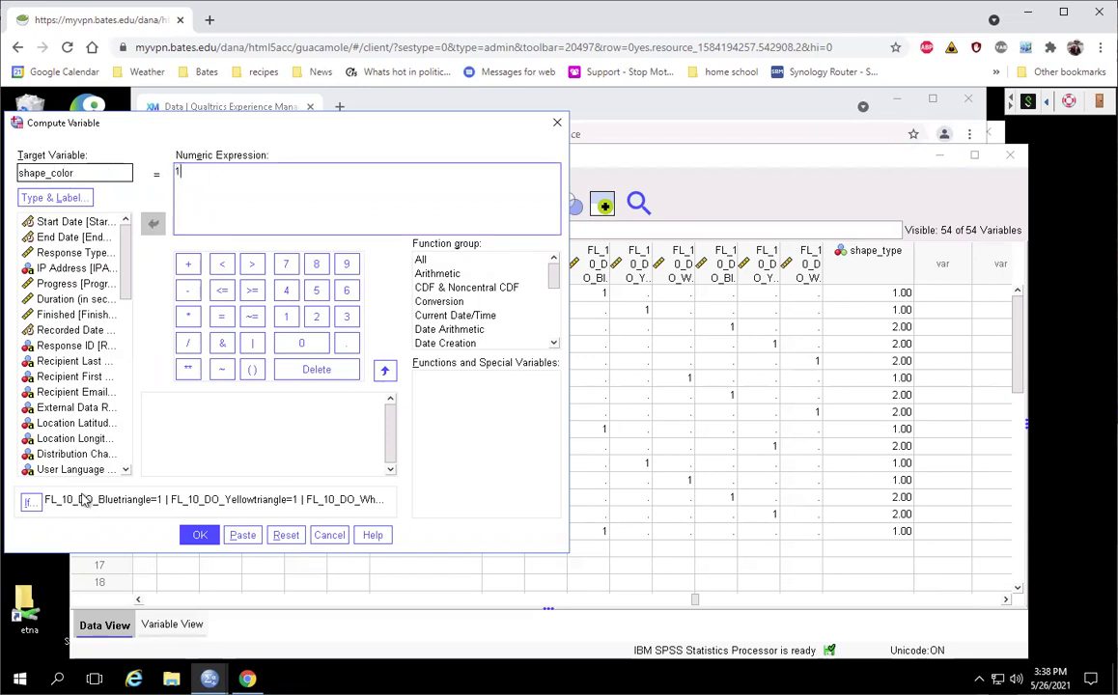
Replace the old triangle condition of the computation with FL_10_DO_BlueCircle=1
{"action": "left_click", "coordinate": [28, 501]}
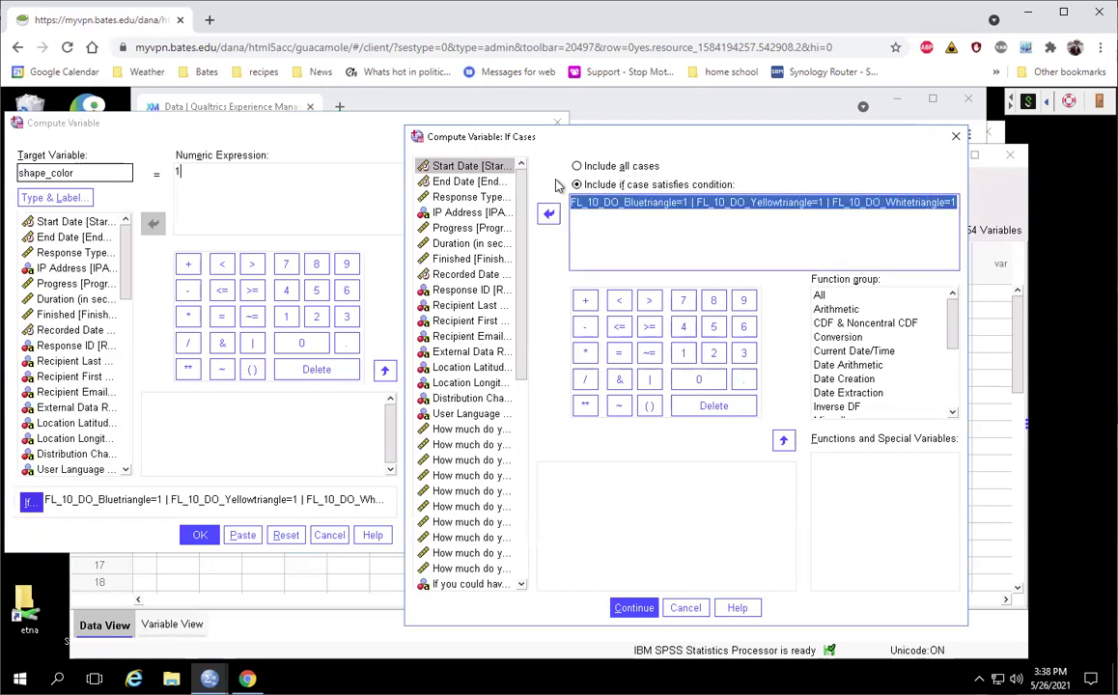
{"action": "key", "text": "Delete"}
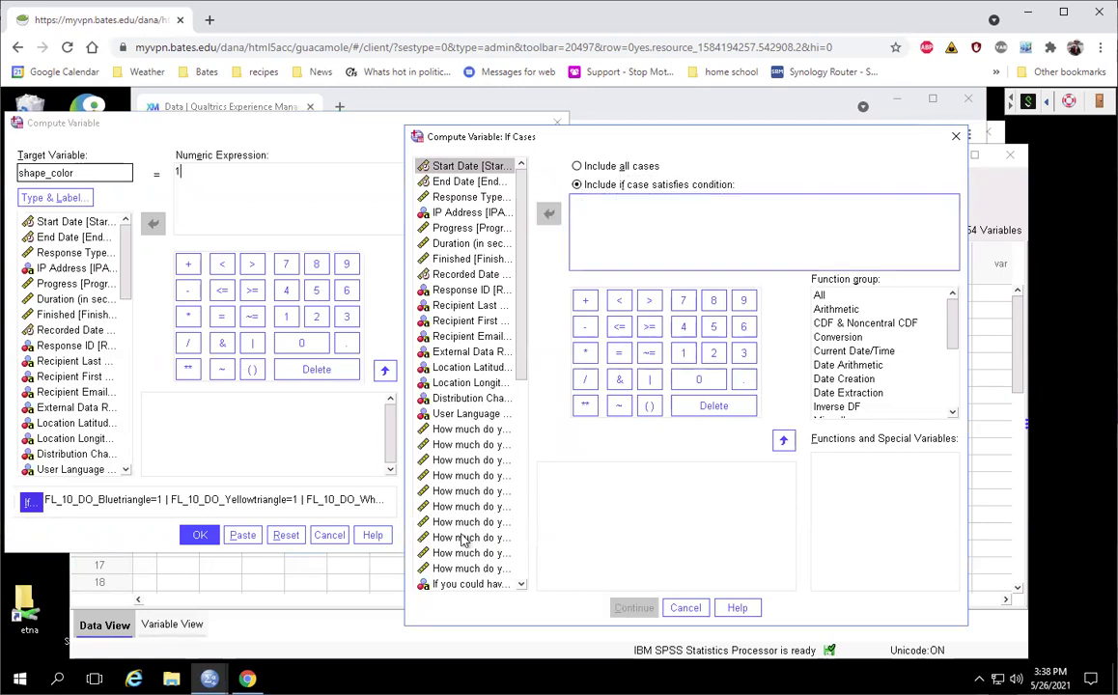
{"action": "scroll", "coordinate": [463, 538], "scroll_direction": "down", "scroll_amount": 8}
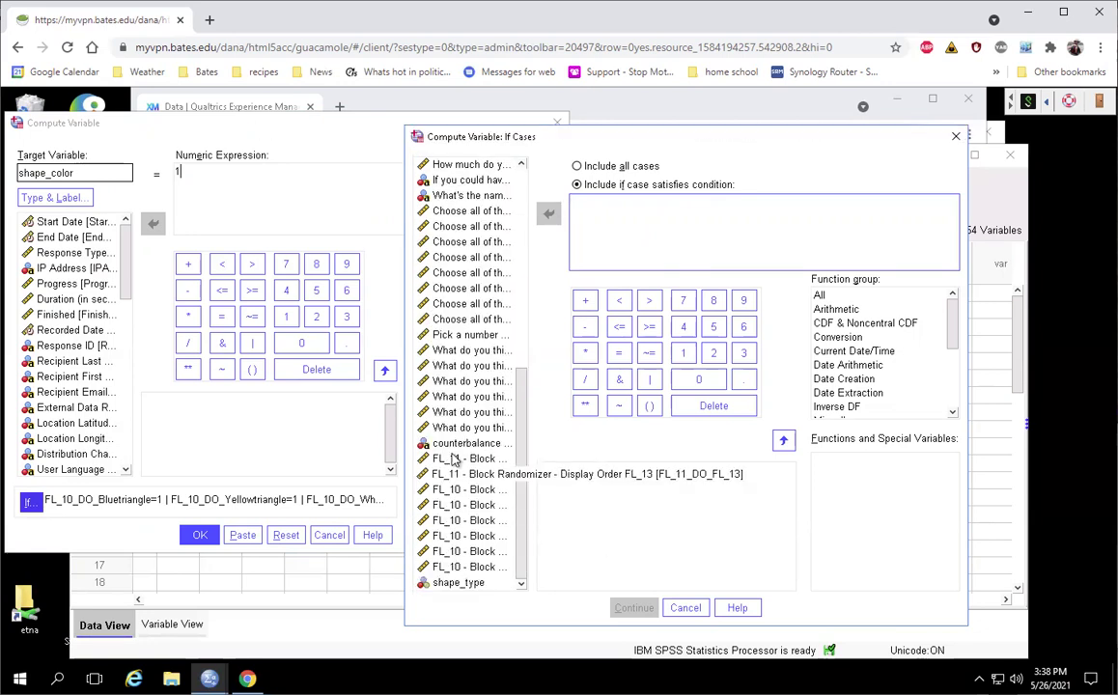
{"action": "left_click", "coordinate": [463, 489]}
{"action": "left_click", "coordinate": [548, 214]}
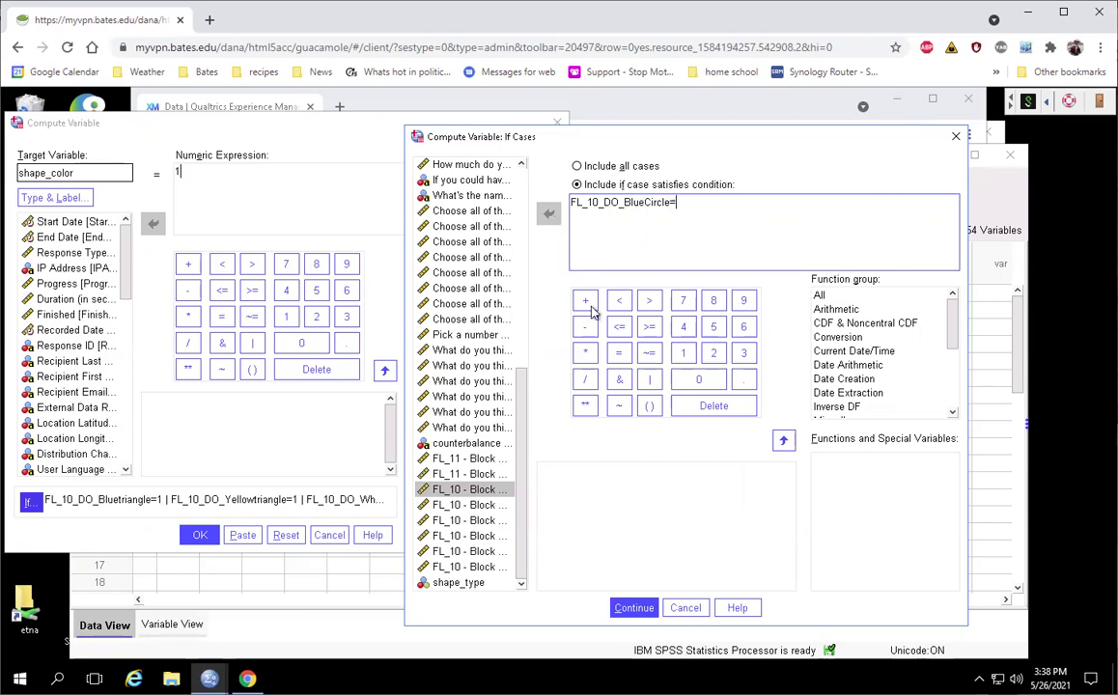
{"action": "left_click", "coordinate": [619, 352]}
{"action": "left_click", "coordinate": [682, 352]}
Extend the condition with | FL_10_DO_Bluetriangle=1, run the shape_color computation and minimize the output window
{"action": "left_click", "coordinate": [655, 383]}
{"action": "left_click", "coordinate": [463, 536]}
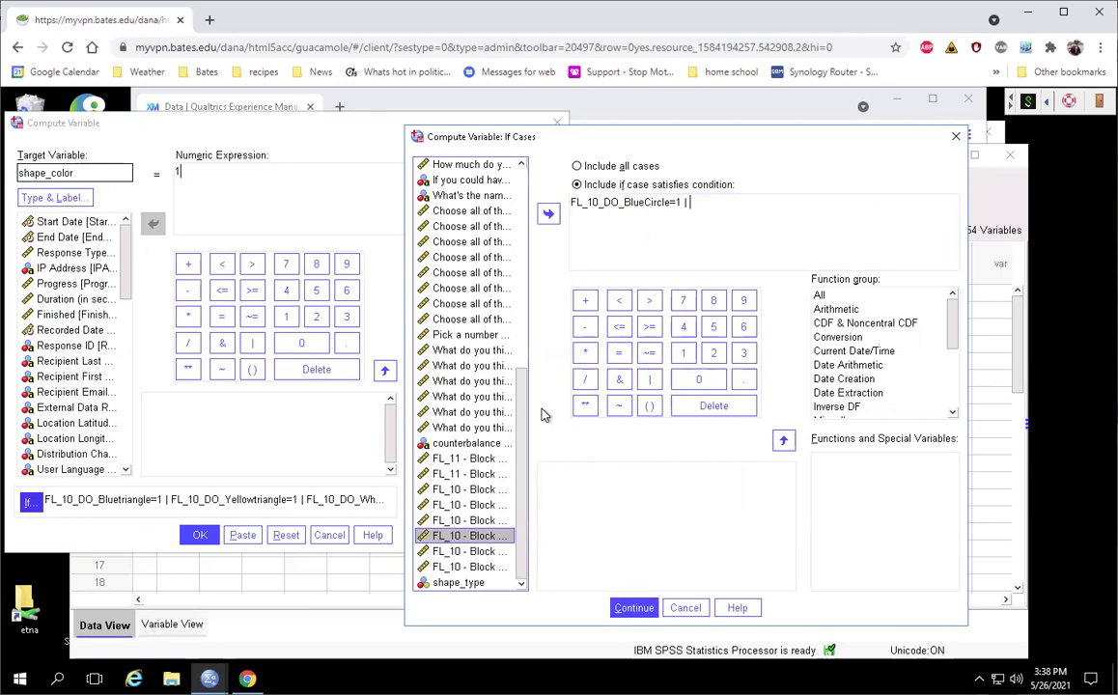
{"action": "left_click", "coordinate": [547, 216]}
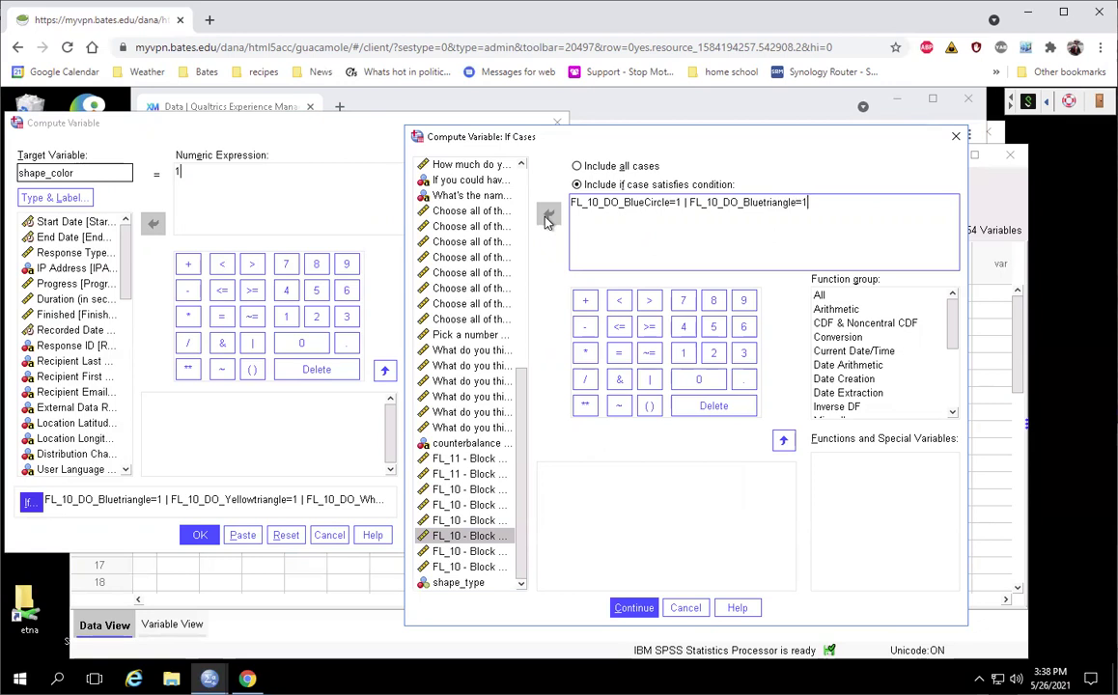
{"action": "left_click", "coordinate": [632, 606]}
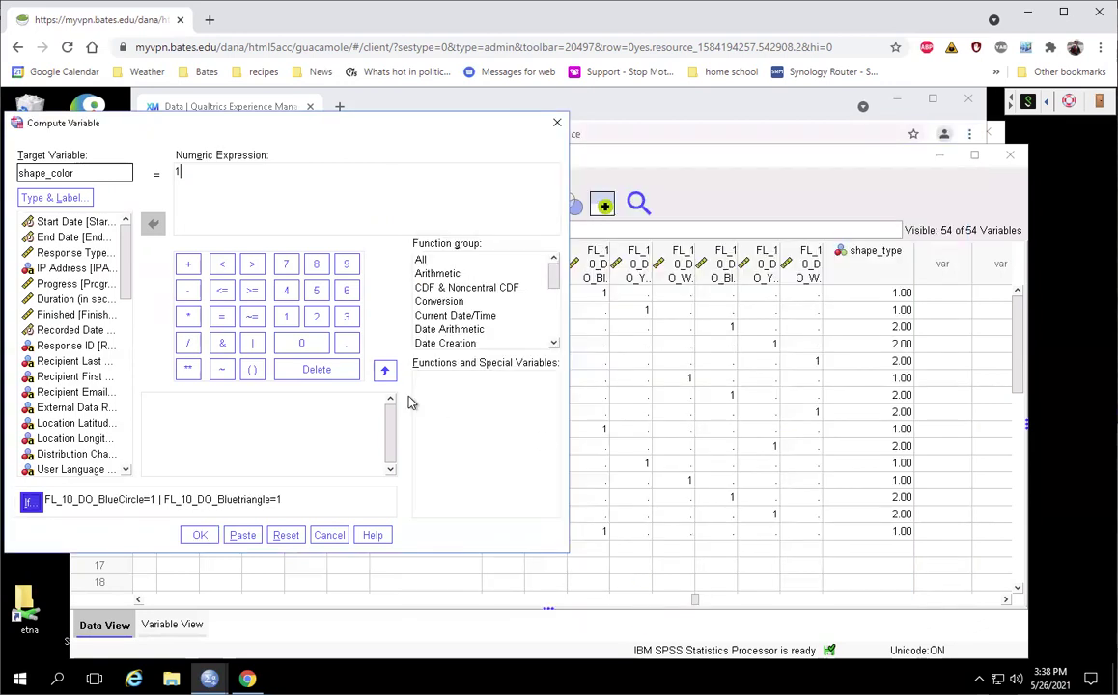
{"action": "left_click", "coordinate": [200, 534]}
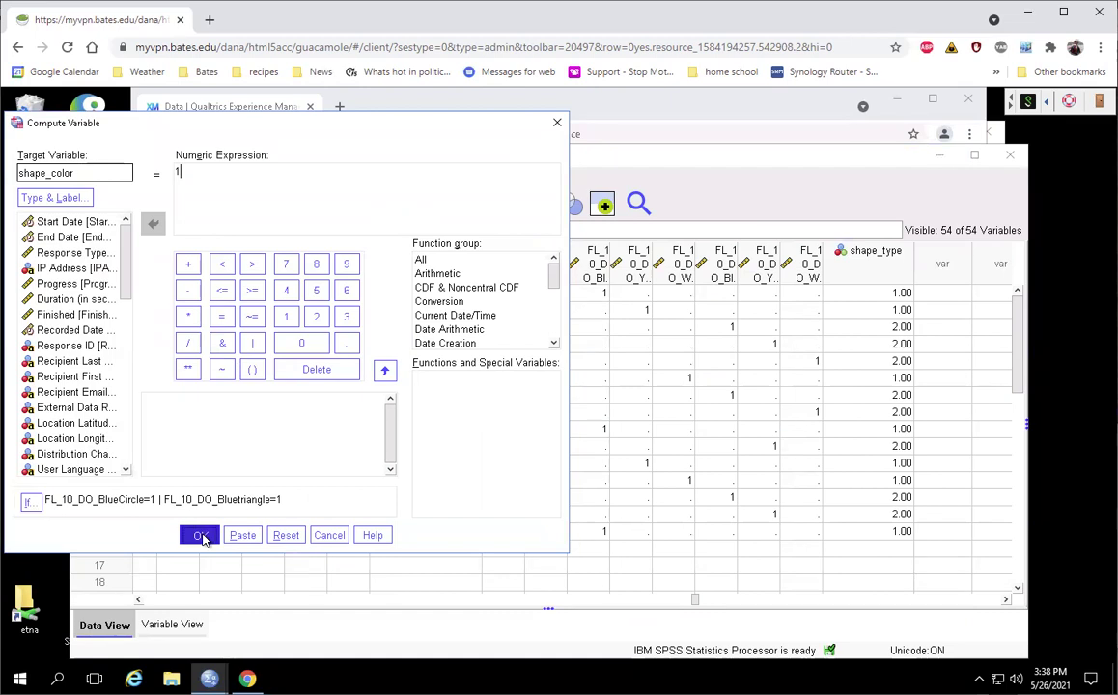
{"action": "left_click", "coordinate": [860, 173]}
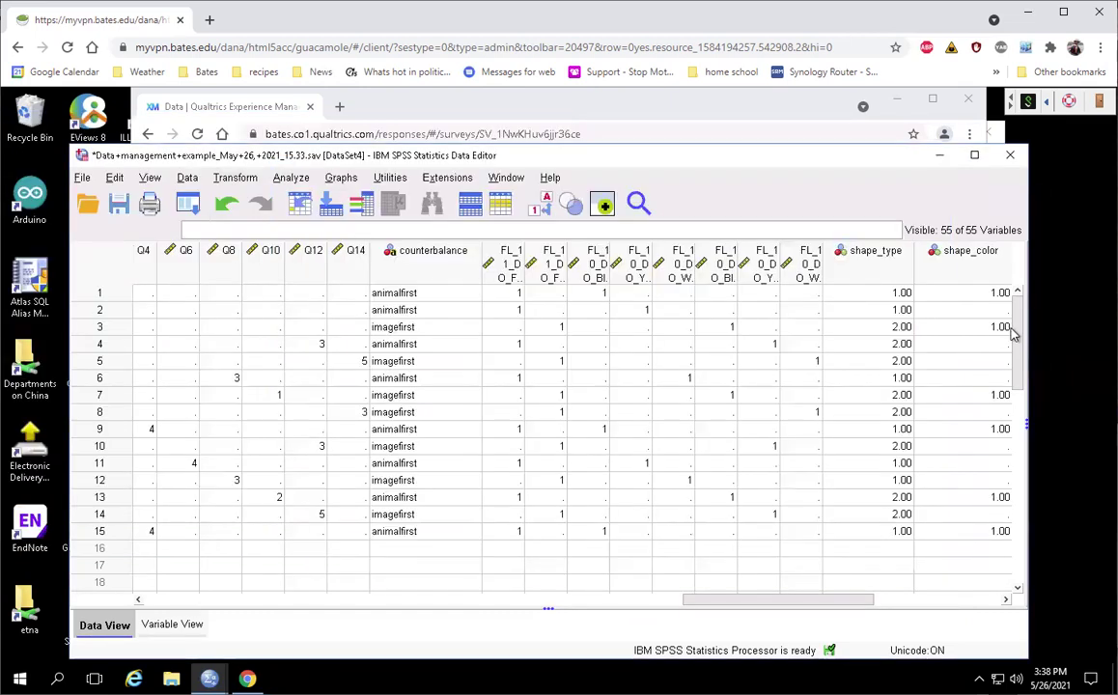
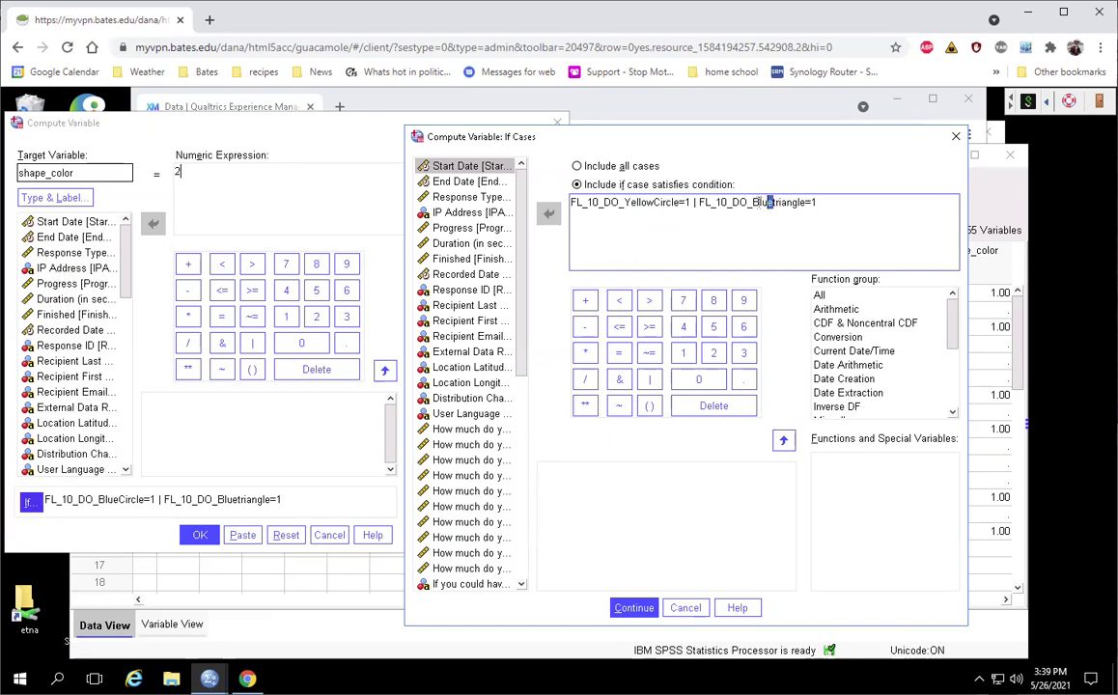
Change the second term of the value 2 condition to FL_10_DO_Yellowtriangle=1 and accept the condition
{"action": "left_click_drag", "start_coordinate": [756, 202], "coordinate": [753, 202]}
{"action": "type", "text": "Yellow"}
{"action": "left_click", "coordinate": [635, 609]}
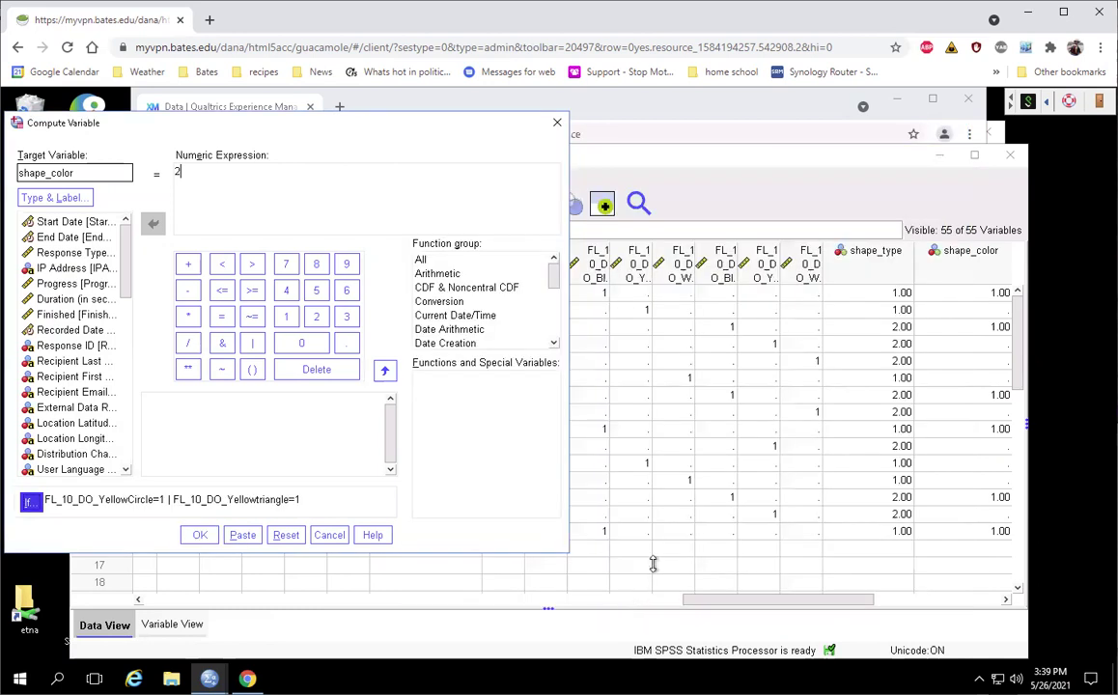
Run the computation for value 2, allowing it to change the existing shape_color variable, and minimize the output window
{"action": "left_click", "coordinate": [200, 537]}
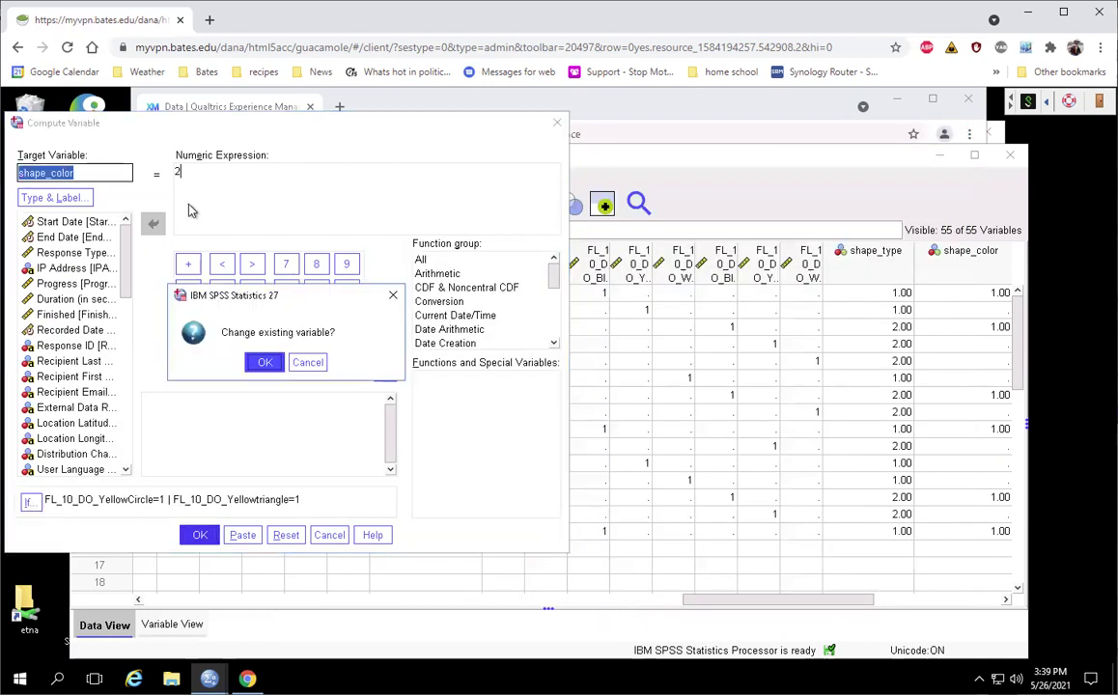
{"action": "left_click", "coordinate": [265, 363]}
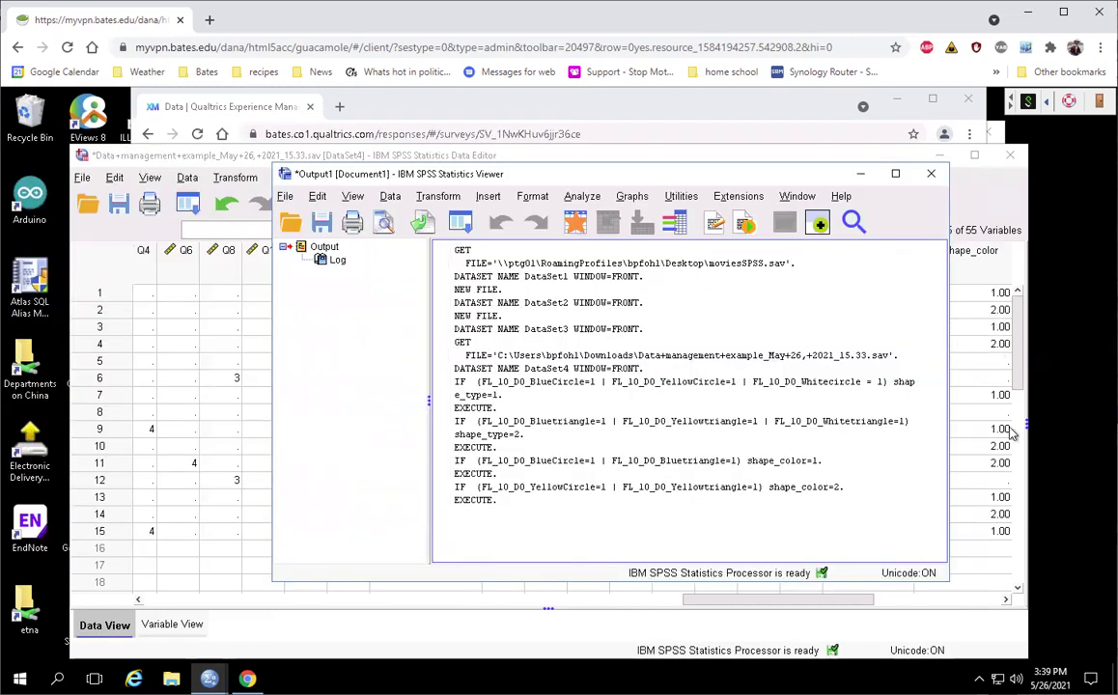
{"action": "left_click", "coordinate": [860, 174]}
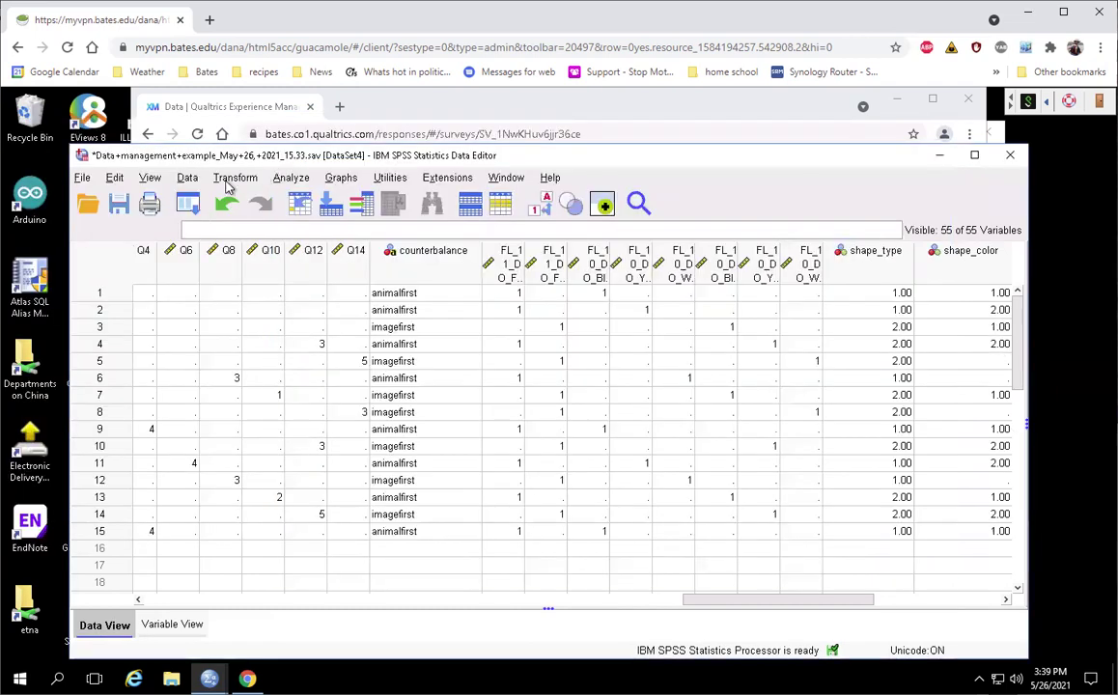
Start another variable computation for shape_color with the numeric expression 3
{"action": "left_click", "coordinate": [235, 177]}
{"action": "left_click", "coordinate": [237, 199]}
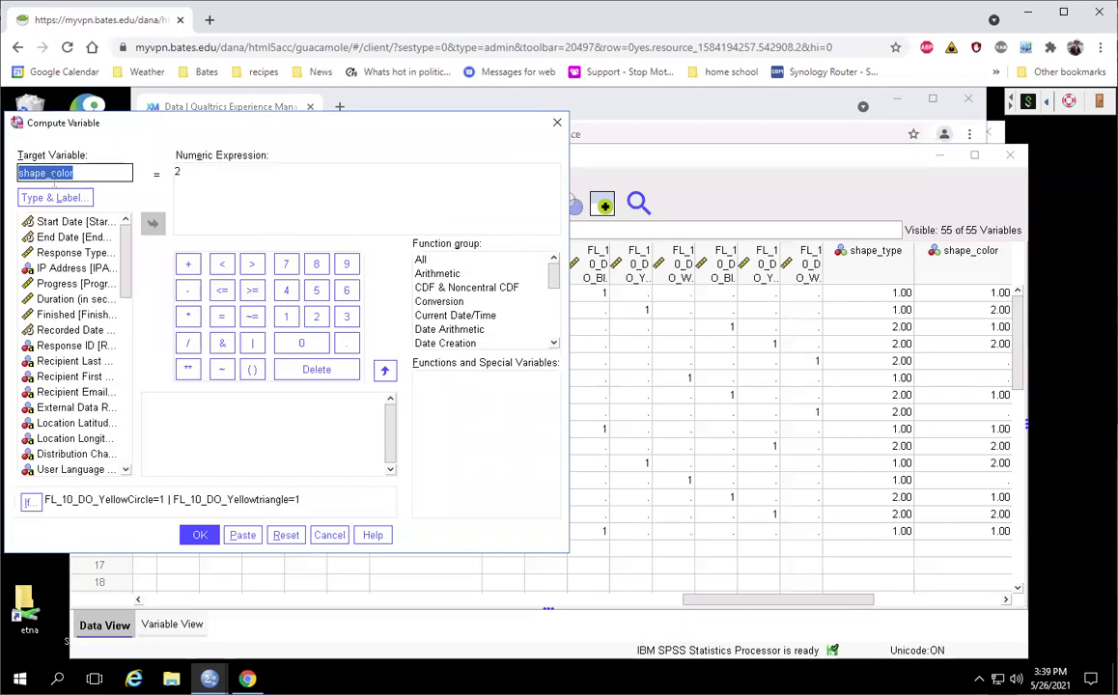
{"action": "left_click", "coordinate": [191, 172]}
{"action": "key", "text": "BackSpace"}
{"action": "type", "text": "3"}
Change the circle term of the case condition from Yellow to White, giving FL_10_DO_WhiteCircle=1
{"action": "left_click", "coordinate": [30, 501]}
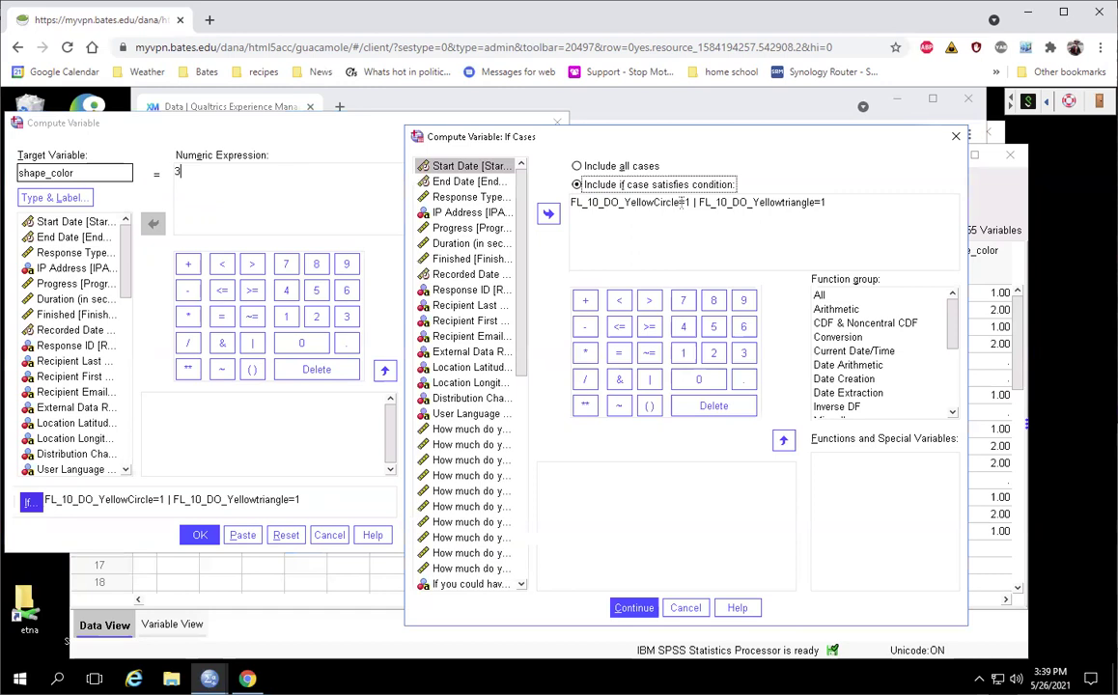
{"action": "left_click", "coordinate": [652, 206]}
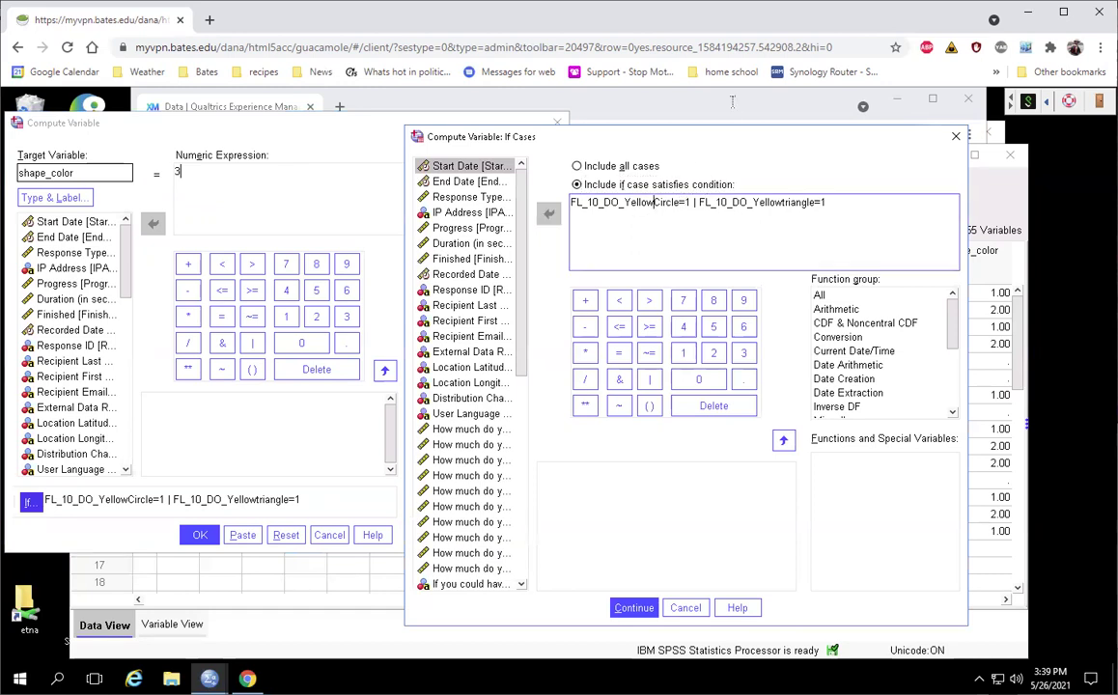
{"action": "key", "text": "BackSpace"}
{"action": "key", "text": "BackSpace"}
{"action": "key", "text": "BackSpace"}
{"action": "key", "text": "BackSpace"}
{"action": "key", "text": "BackSpace"}
{"action": "key", "text": "BackSpace"}
{"action": "type", "text": "White"}
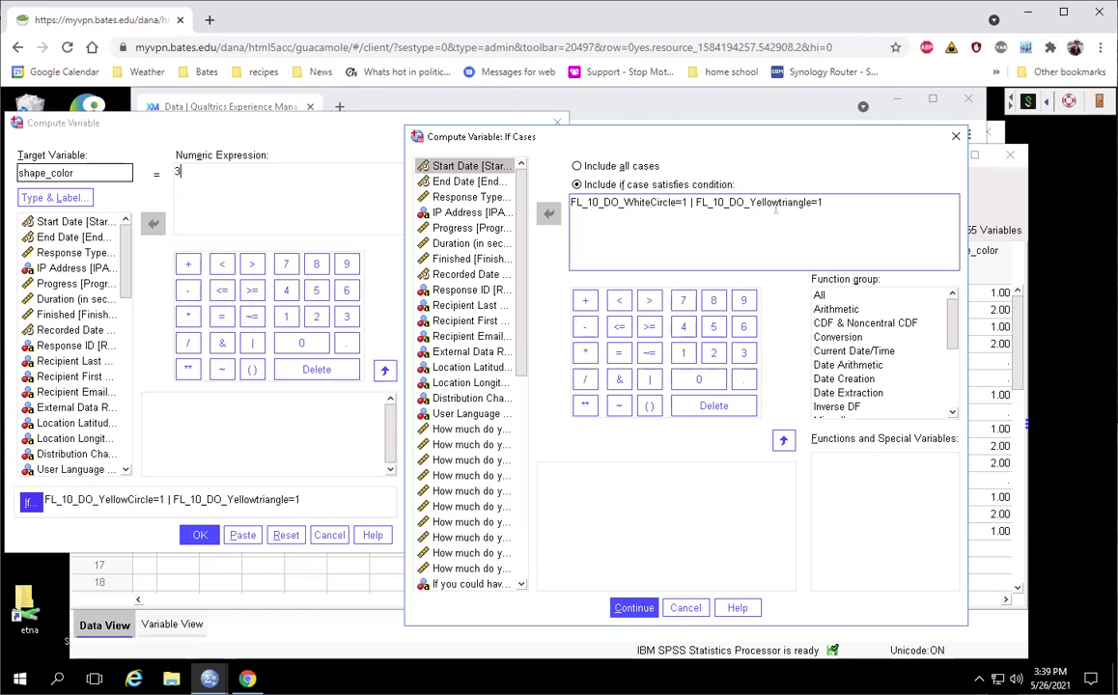
Change the triangle term to FL_10_DO_Whitetriangle=1 and accept the condition
{"action": "key", "text": "BackSpace"}
{"action": "key", "text": "BackSpace"}
{"action": "key", "text": "BackSpace"}
{"action": "key", "text": "BackSpace"}
{"action": "key", "text": "BackSpace"}
{"action": "key", "text": "BackSpace"}
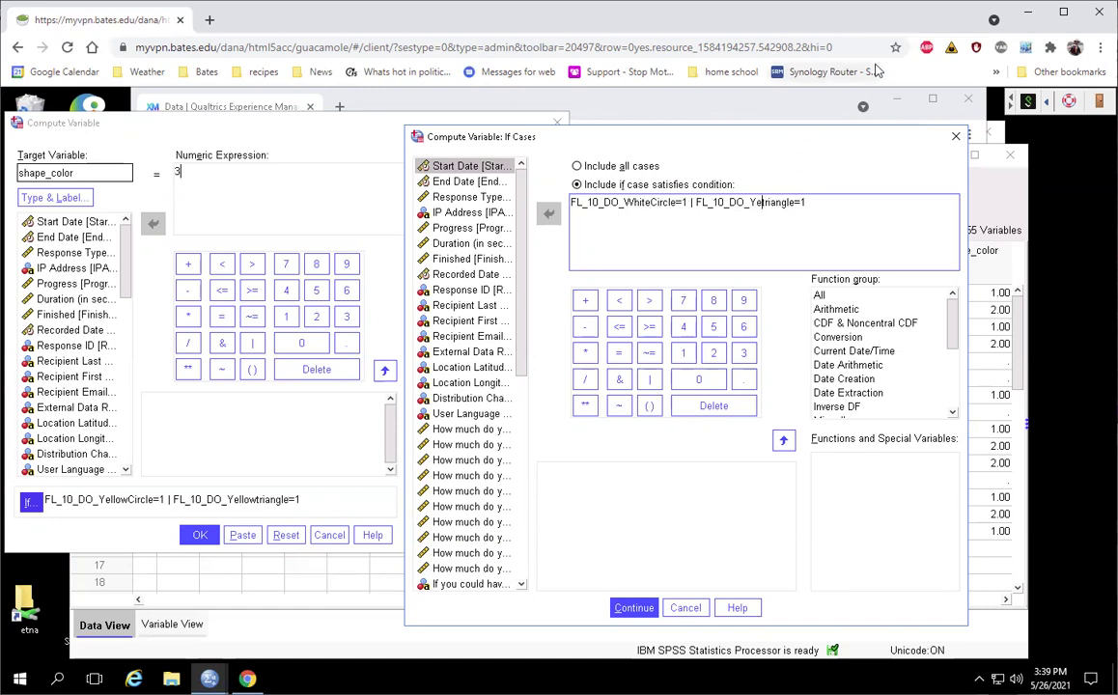
{"action": "type", "text": "White"}
{"action": "left_click", "coordinate": [634, 607]}
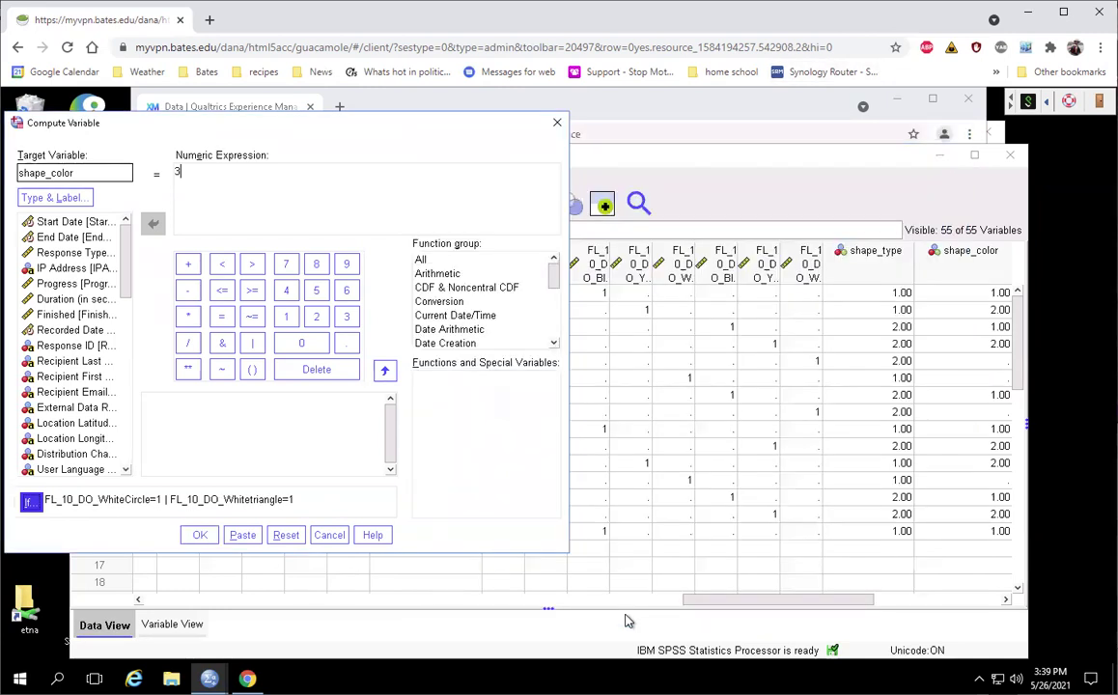
Run the computation for value 3, allowing the change to the existing shape_color variable, and minimize the output window
{"action": "left_click", "coordinate": [198, 534]}
{"action": "left_click", "coordinate": [239, 329]}
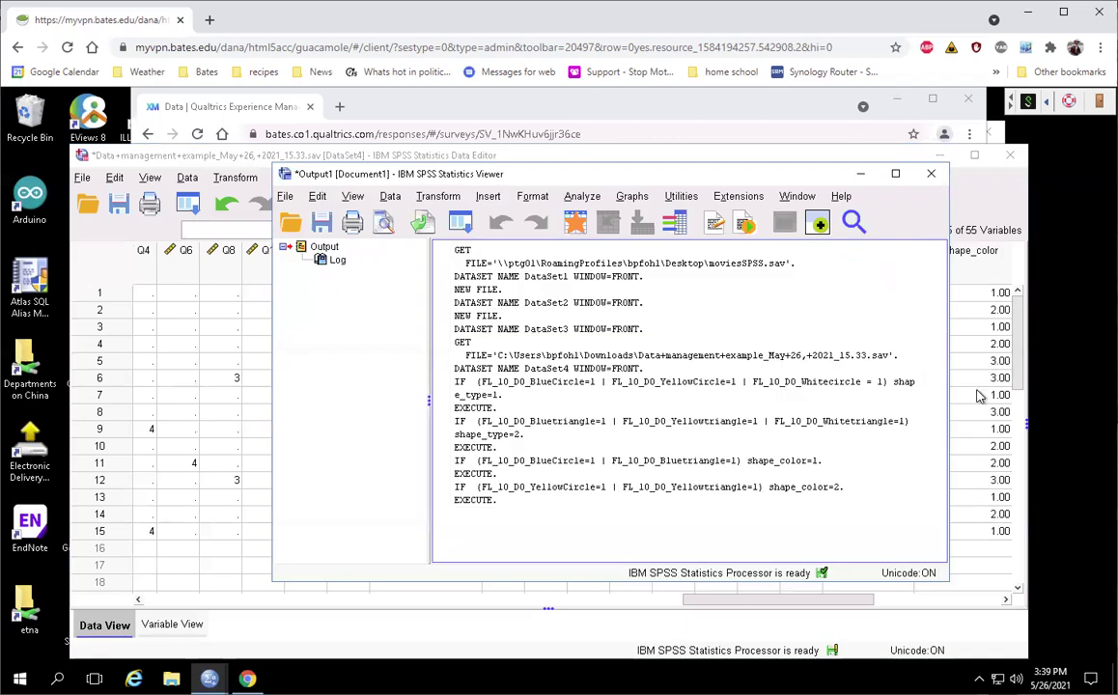
{"action": "left_click", "coordinate": [860, 174]}
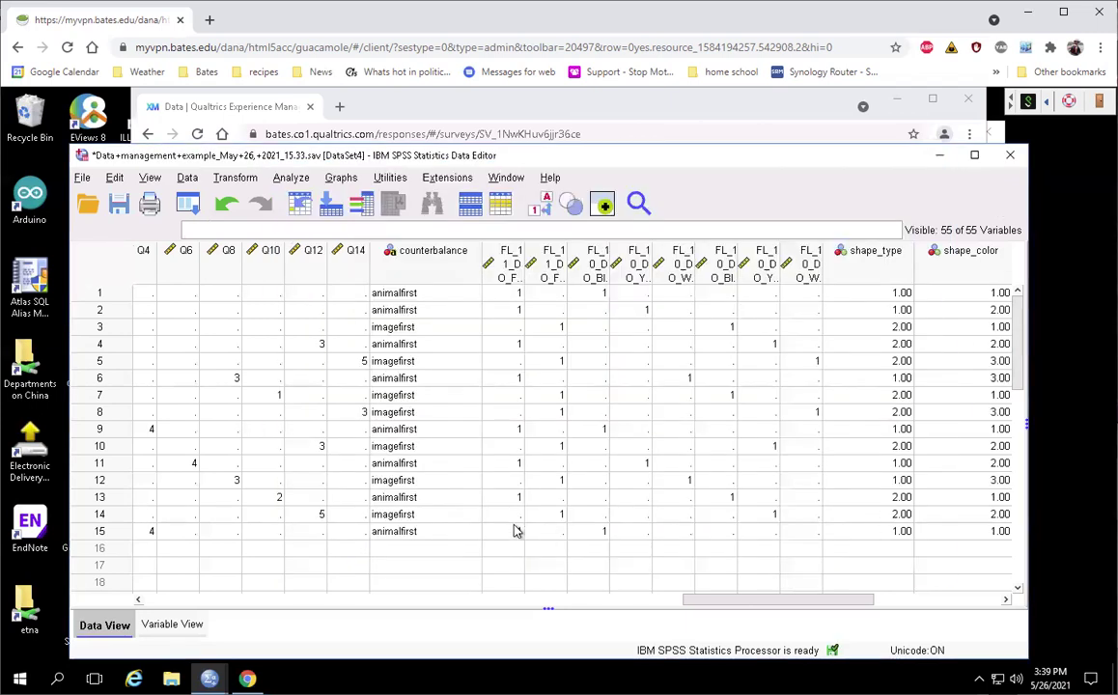
Open the value labels of shape_color in the variable definitions and add the label Blue for value 1
{"action": "left_click", "coordinate": [170, 625]}
{"action": "left_click", "coordinate": [584, 550]}
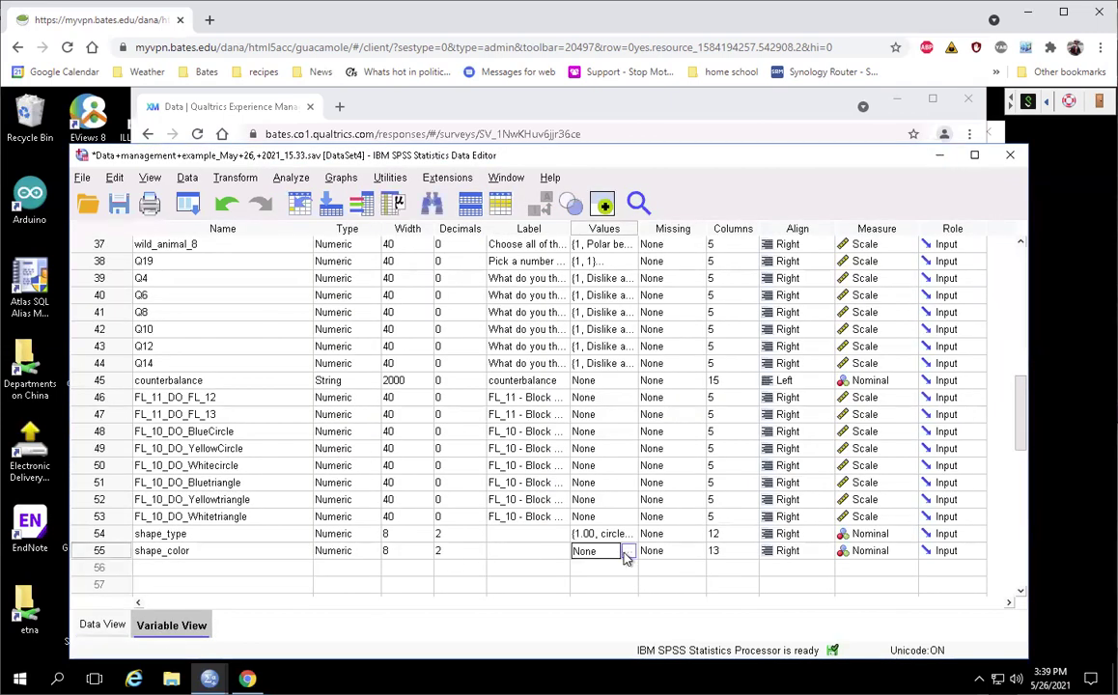
{"action": "left_click", "coordinate": [628, 551]}
{"action": "type", "text": "1"}
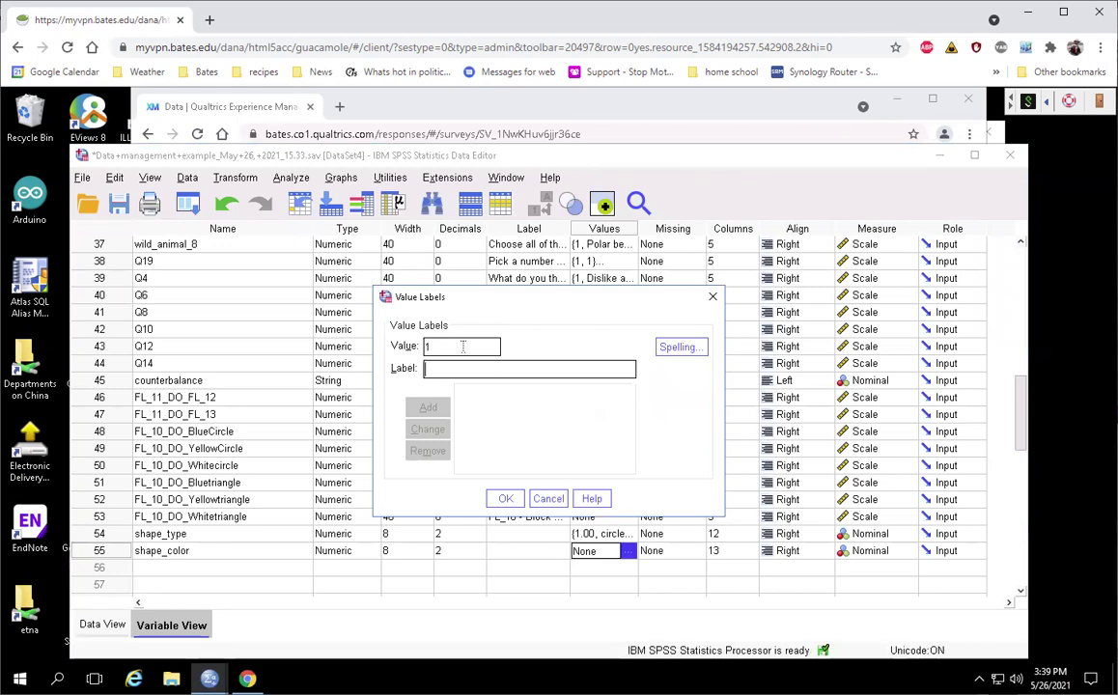
{"action": "type", "text": "Blue"}
{"action": "key", "text": "Return"}
Add the labels Yellow for value 2 and White for value 3 of shape_color, and apply the value labels
{"action": "type", "text": "Yellow"}
{"action": "key", "text": "Return"}
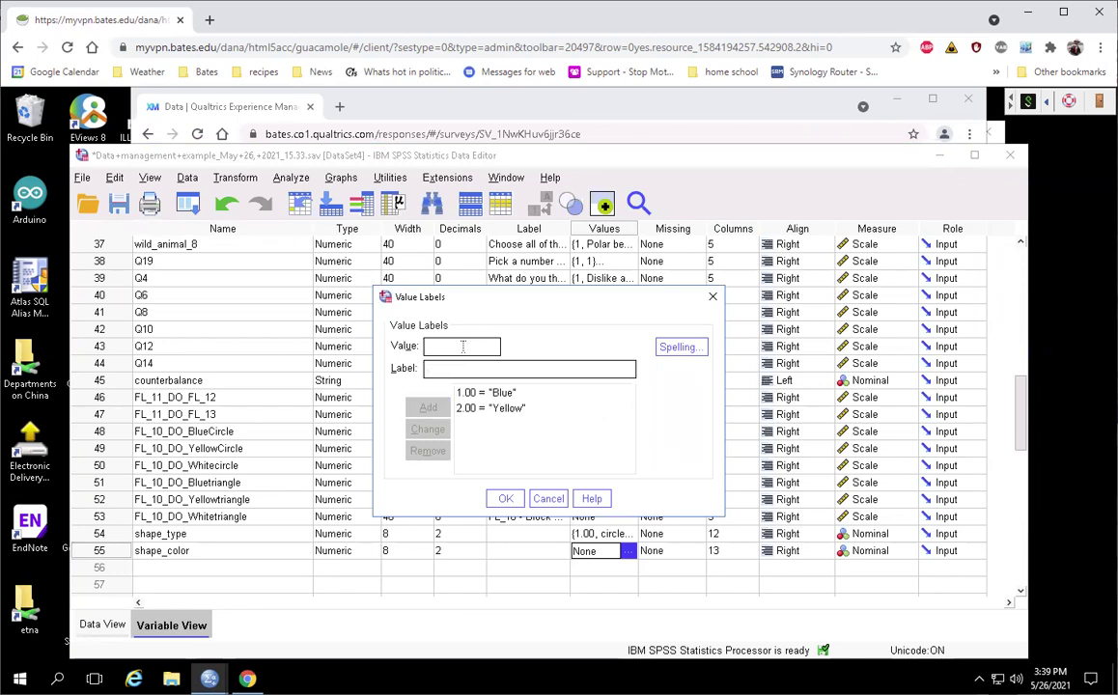
{"action": "type", "text": "White"}
{"action": "key", "text": "Return"}
{"action": "left_click", "coordinate": [506, 498]}
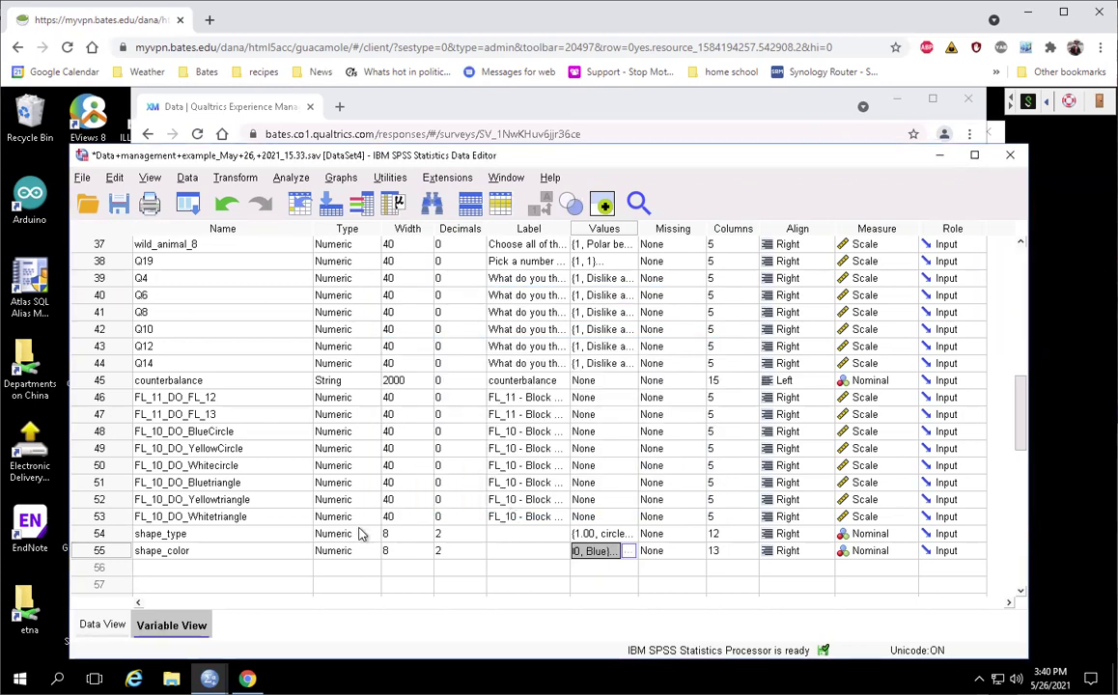
Return to the data cases and examine the computed shape_type and shape_color columns
{"action": "left_click", "coordinate": [101, 625]}
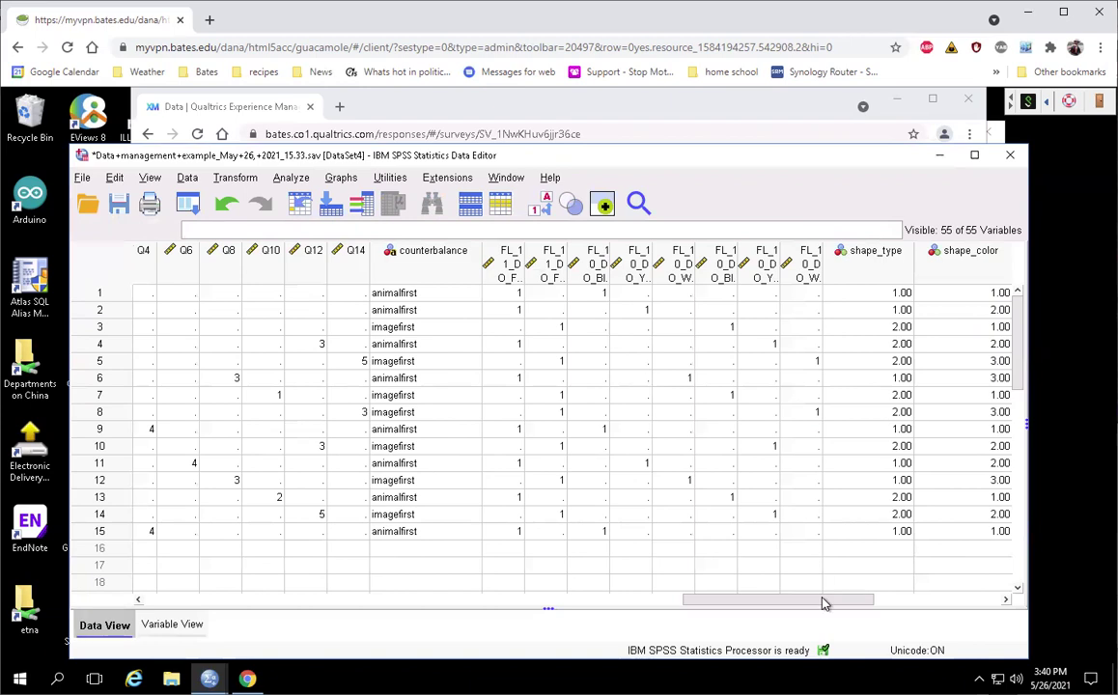
{"action": "left_click_drag", "start_coordinate": [833, 606], "coordinate": [859, 609]}
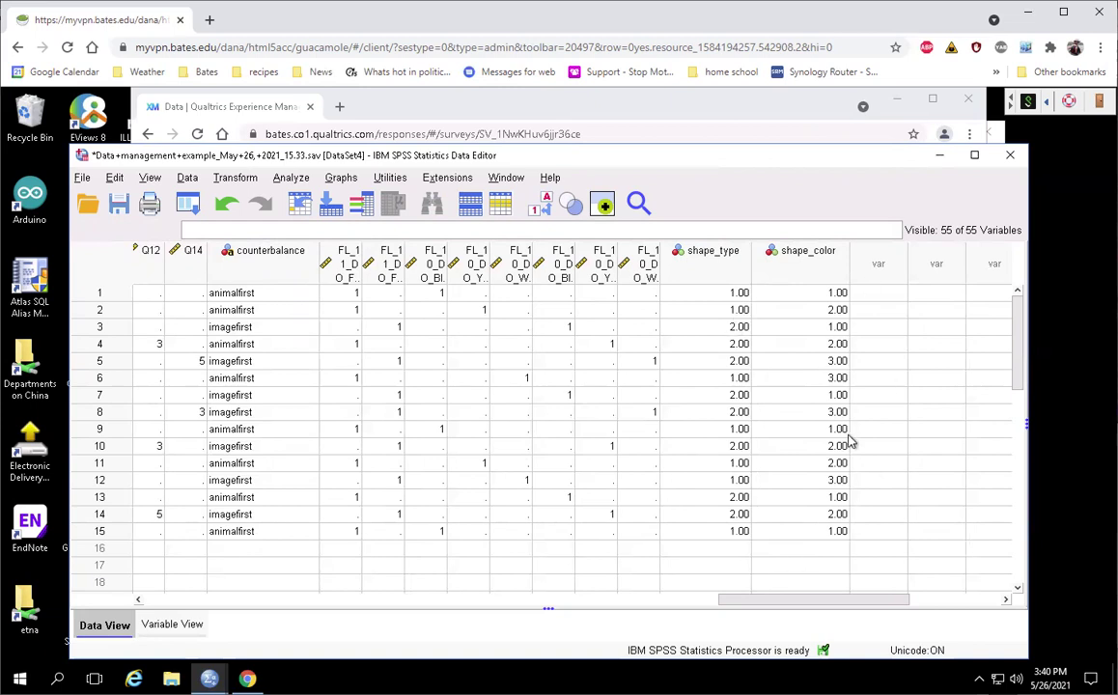
{"action": "left_click_drag", "start_coordinate": [817, 533], "coordinate": [782, 309]}
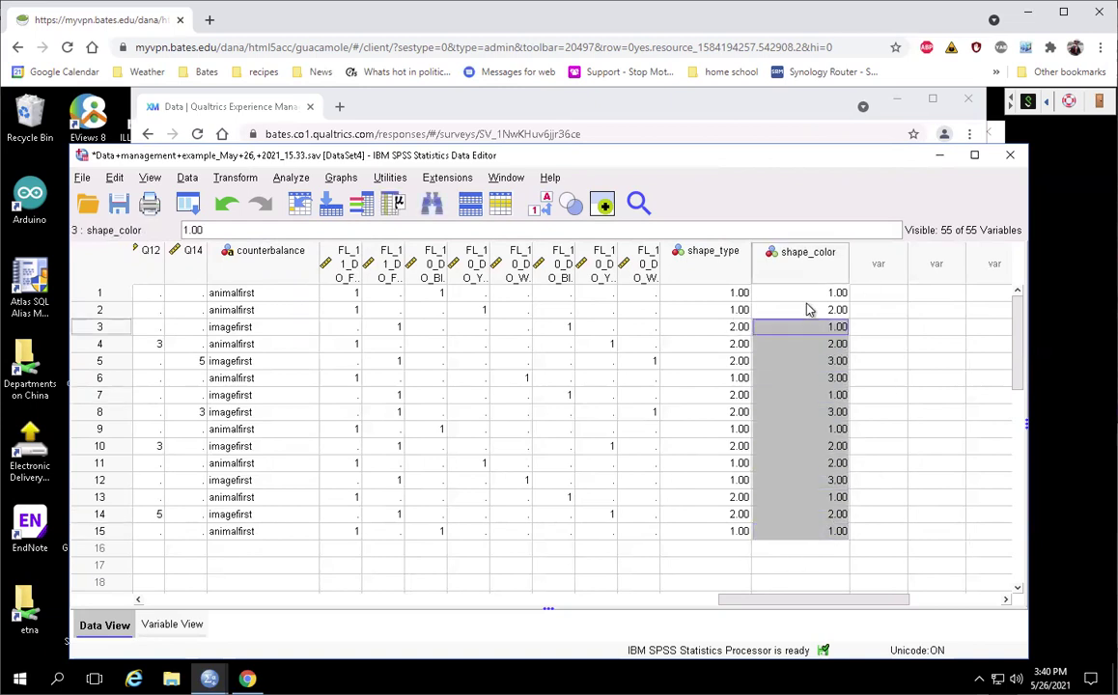
{"action": "left_click_drag", "start_coordinate": [711, 295], "coordinate": [719, 531]}
{"action": "left_click", "coordinate": [821, 531]}
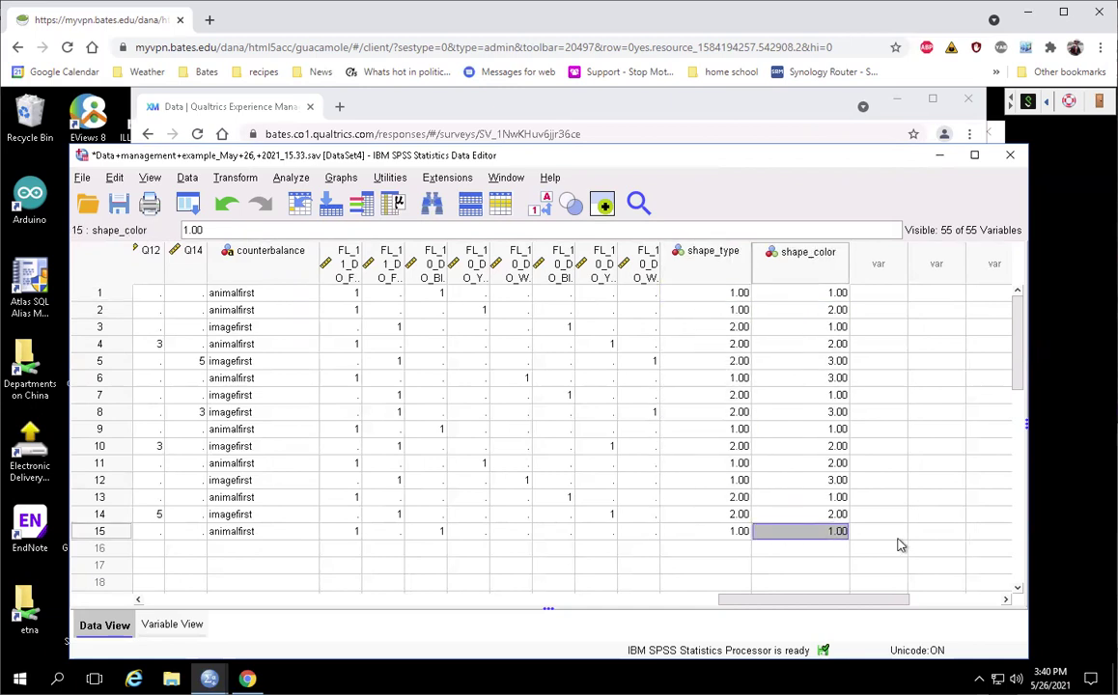